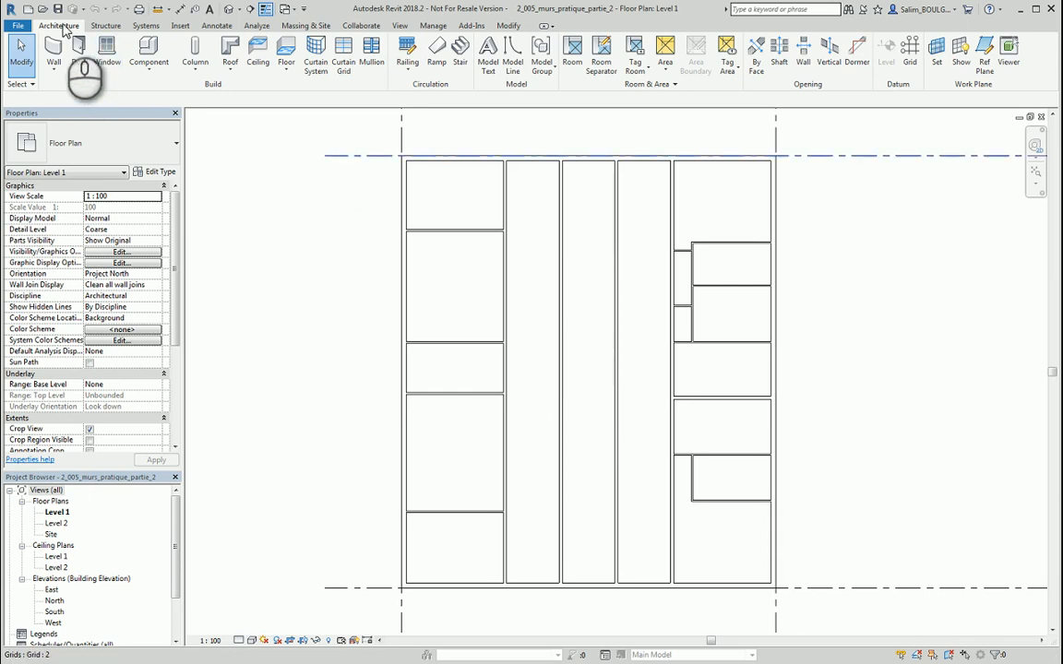
- Draw two horizontal Generic - 70mm walls in the second bay from the west, the lower about 2 m long and the upper about 1.5 m
click(69, 77)
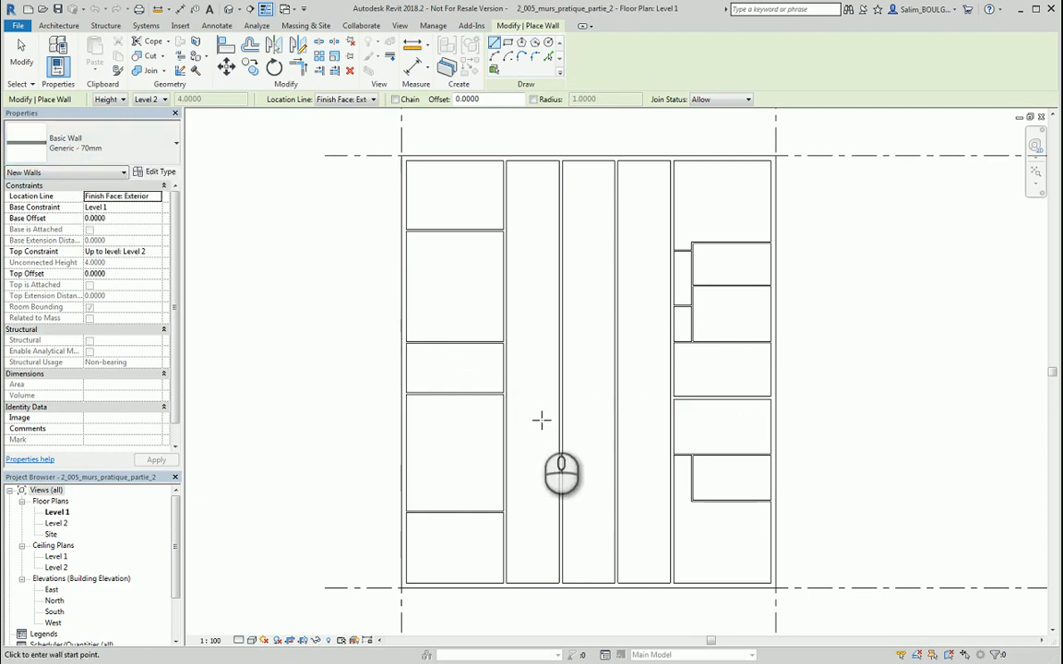
scroll(529, 440, up, 2)
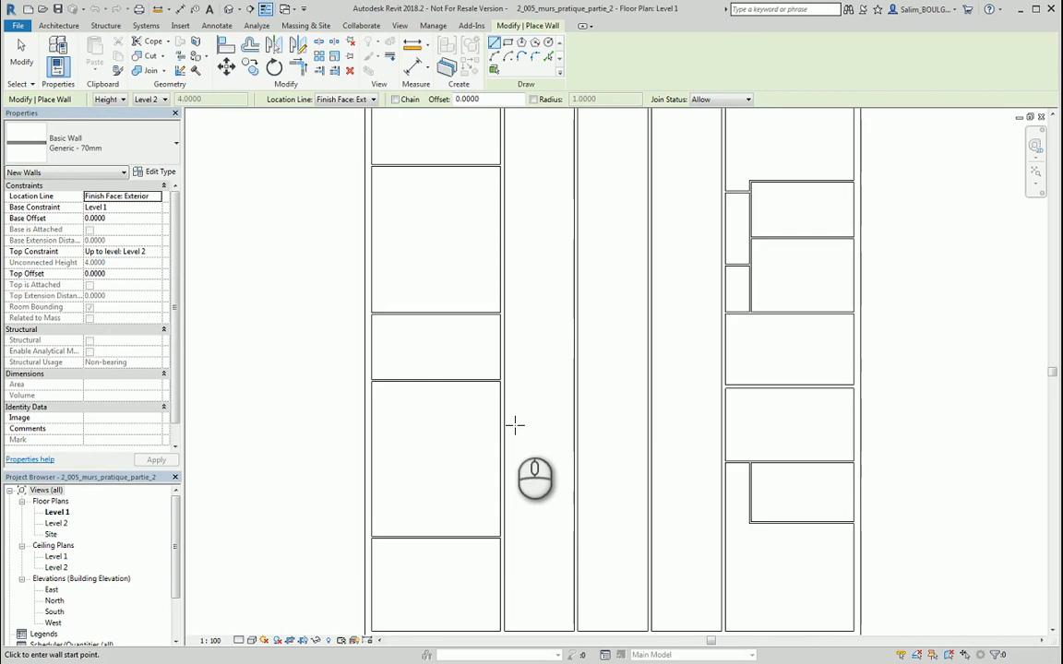
click(512, 425)
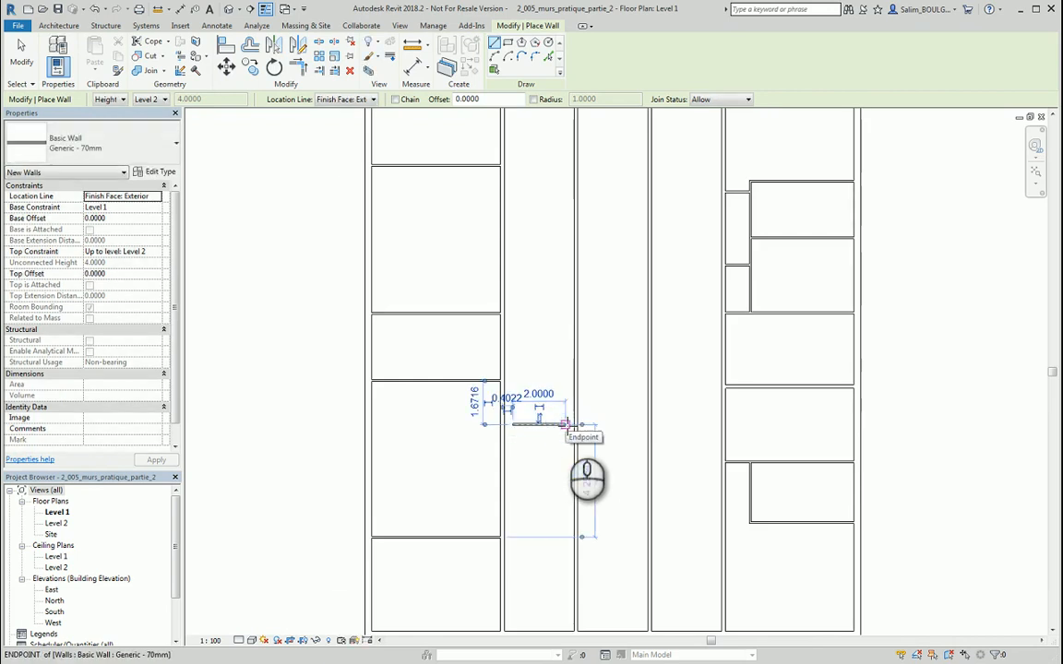
scroll(552, 333, down, 2)
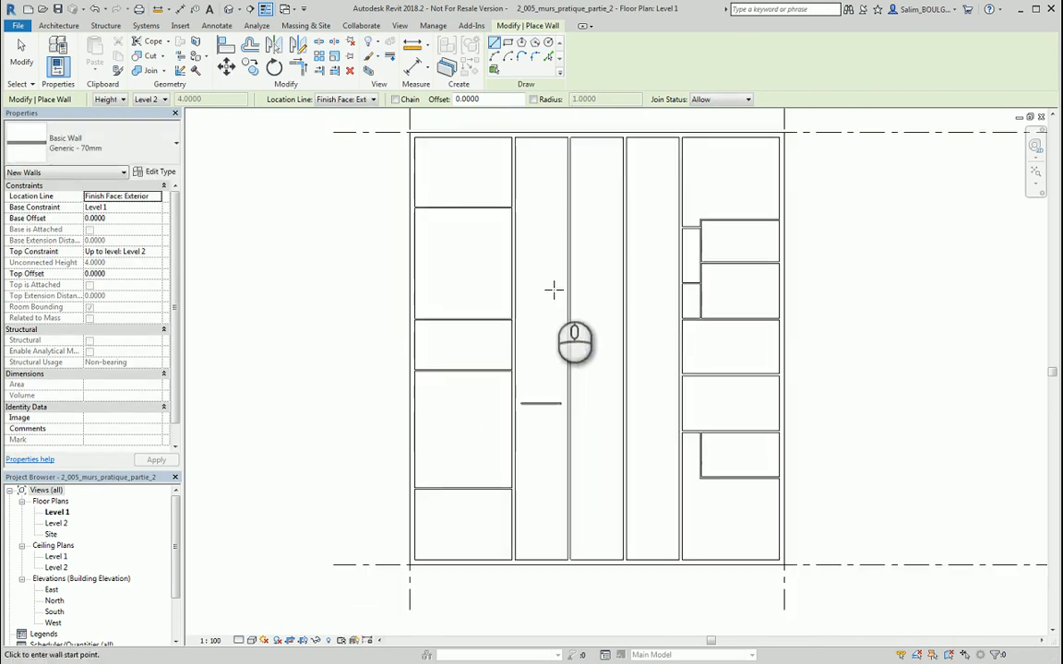
middle_drag(543, 370, 548, 505)
scroll(537, 420, up, 2)
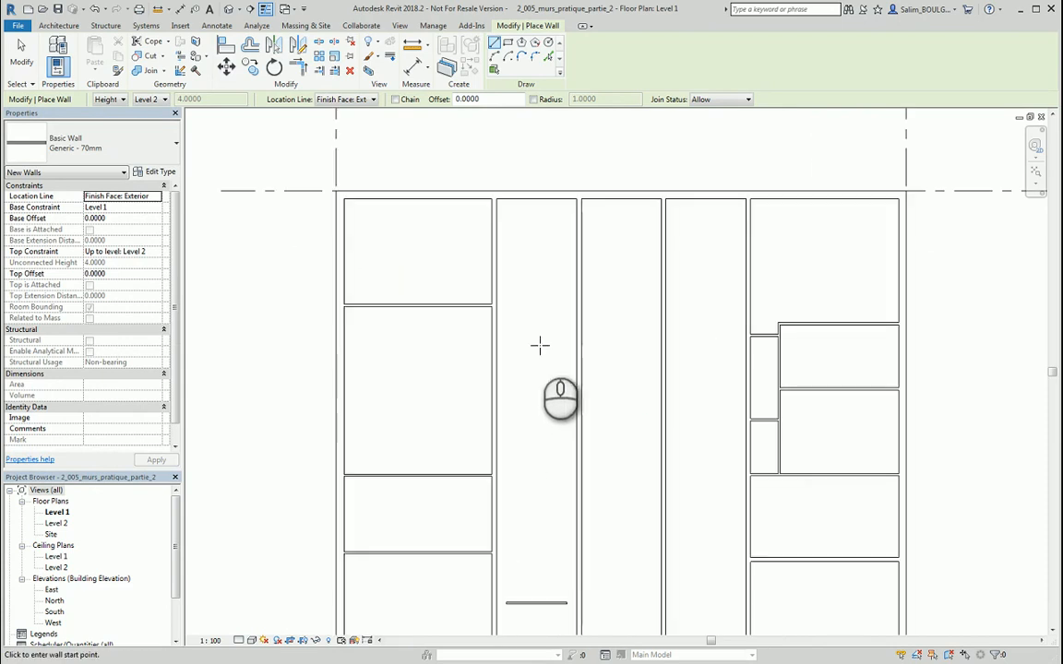
click(517, 276)
click(562, 277)
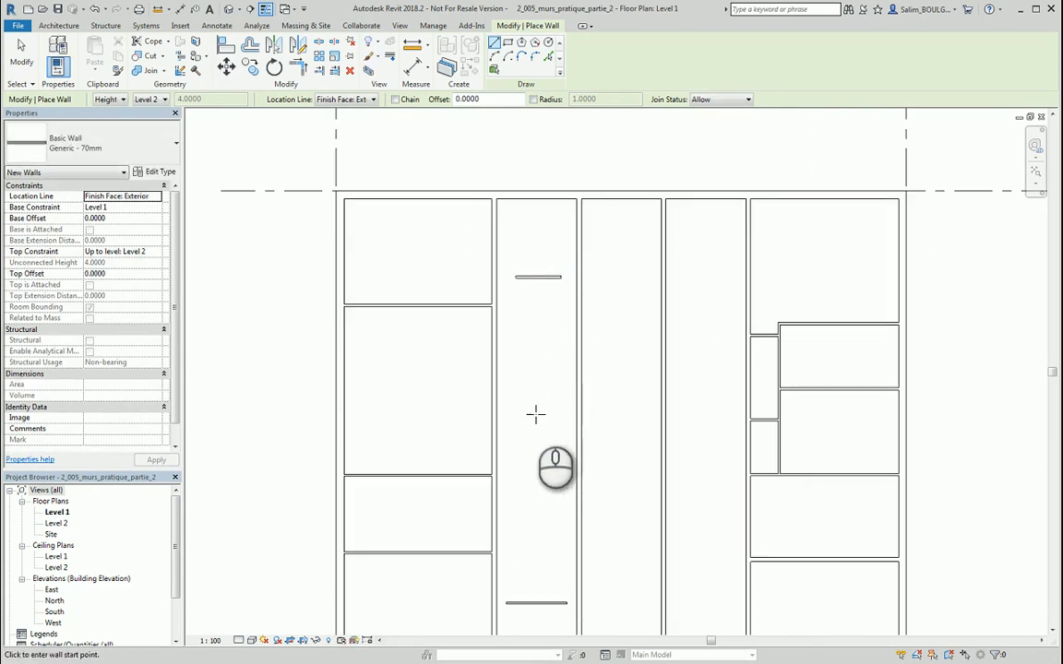
- Draw a vertical 70 mm wall about 8.21 m long between the two short horizontal walls, leaving gaps at both ends
middle_drag(532, 424, 546, 328)
click(533, 228)
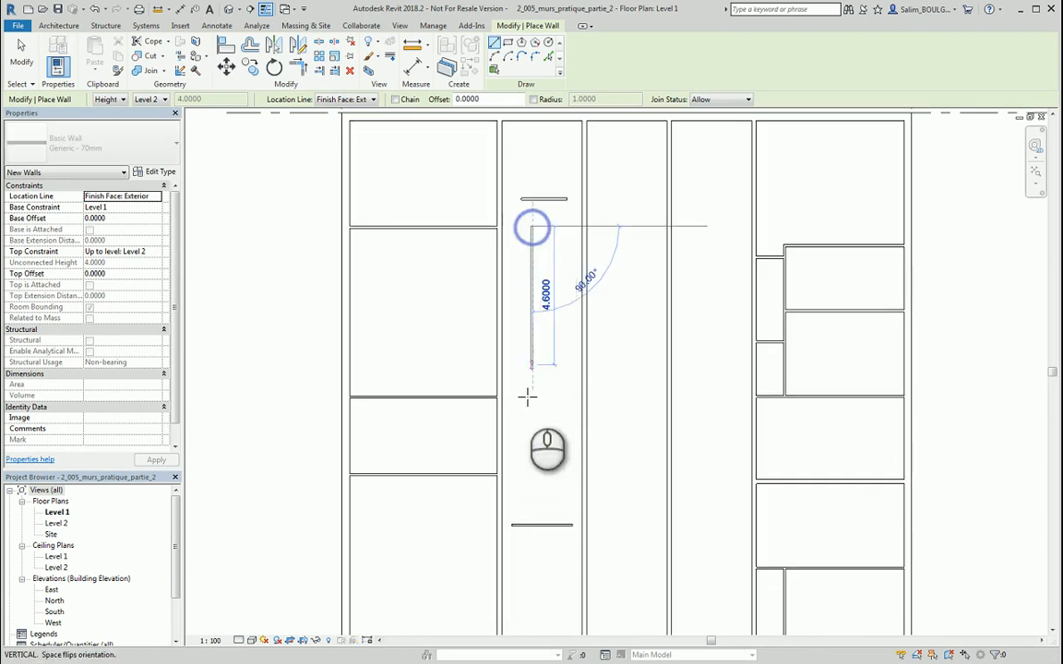
click(532, 475)
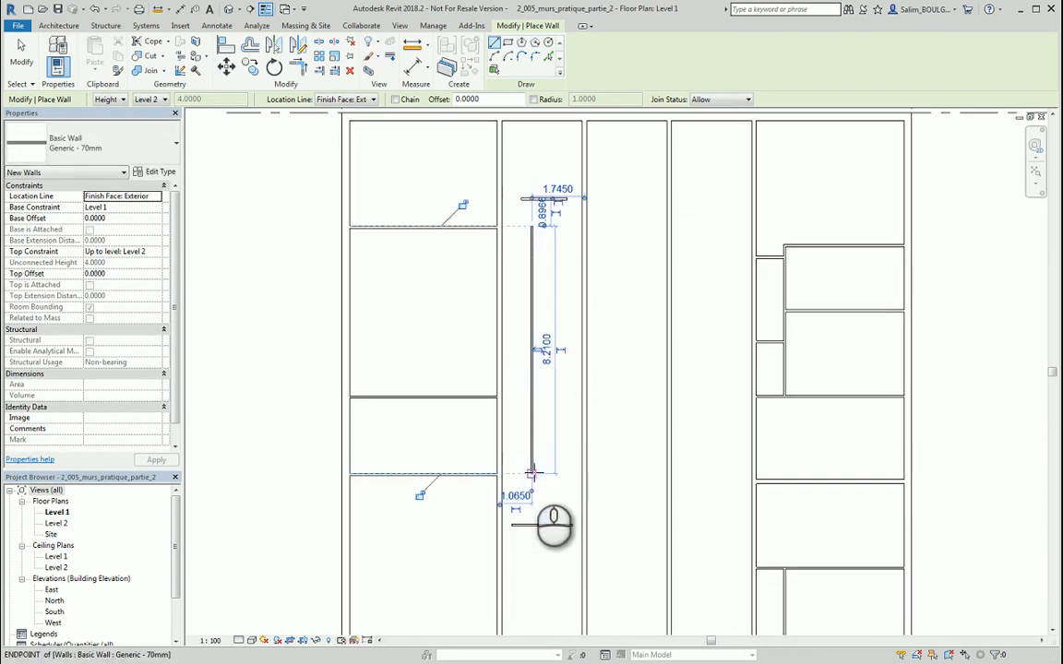
key(Escape)
key(Escape)
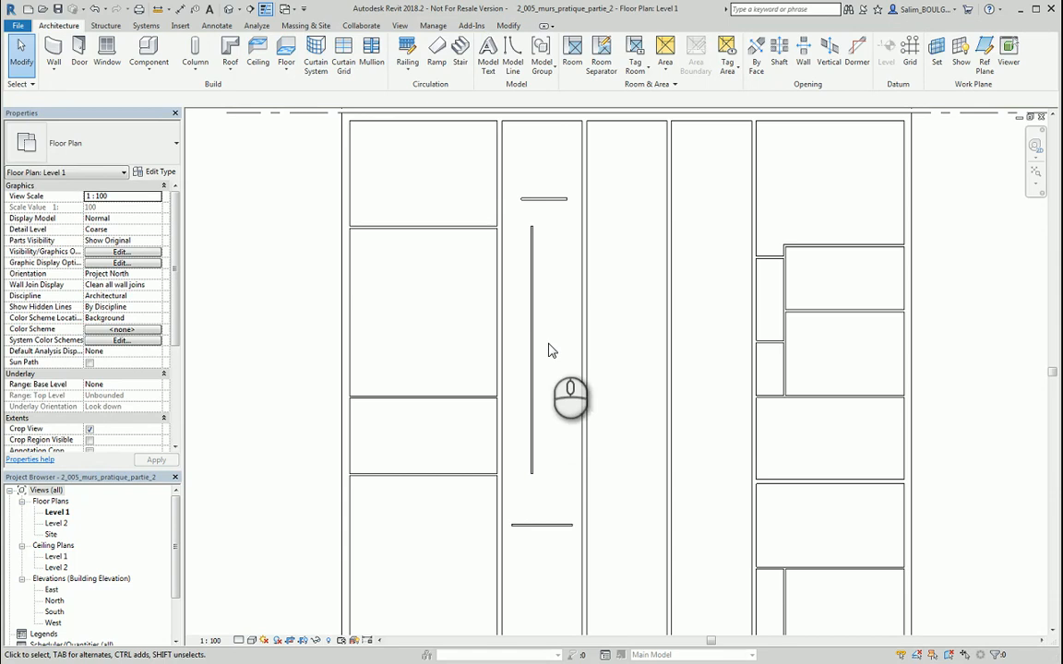
- Measure the upper short wall's offset between its upper face and the north exterior wall's inner face, and set it to 2.44 m
click(542, 199)
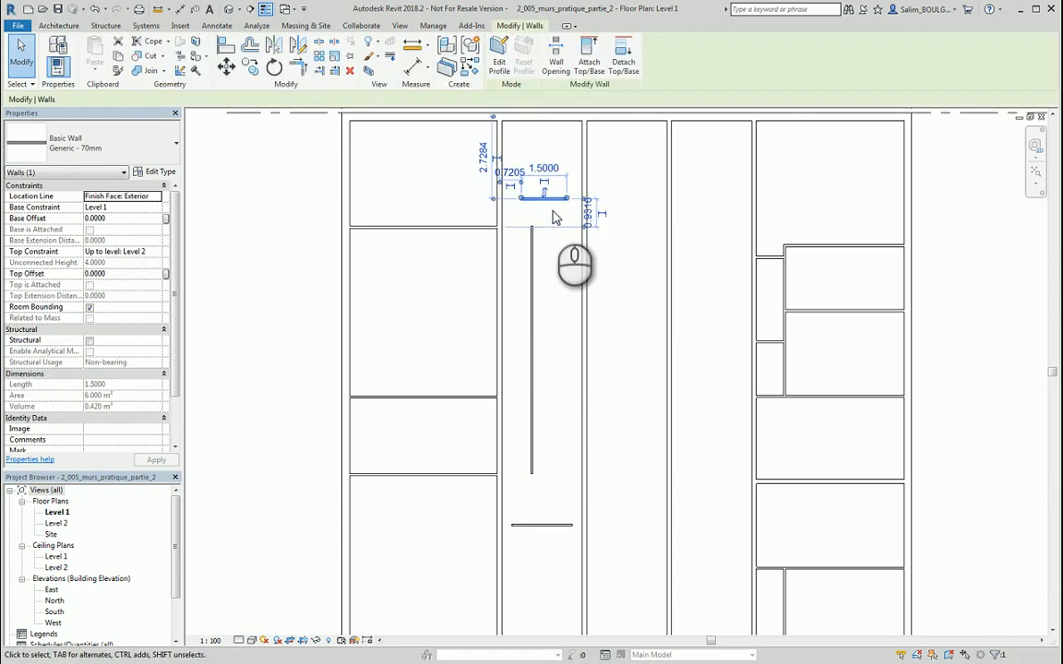
scroll(554, 221, up, 5)
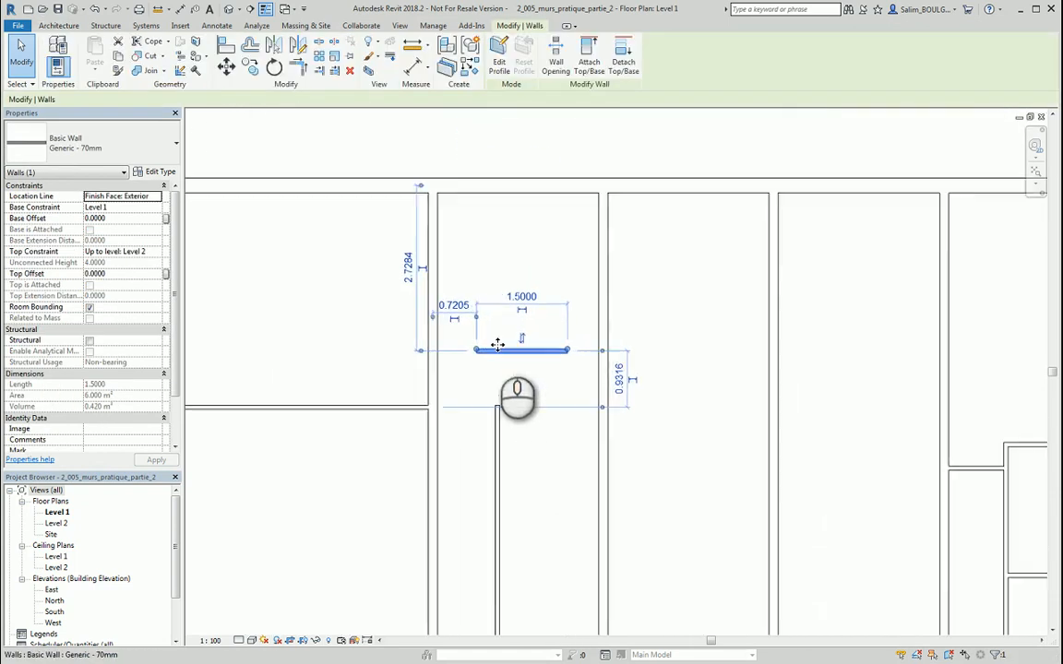
click(420, 187)
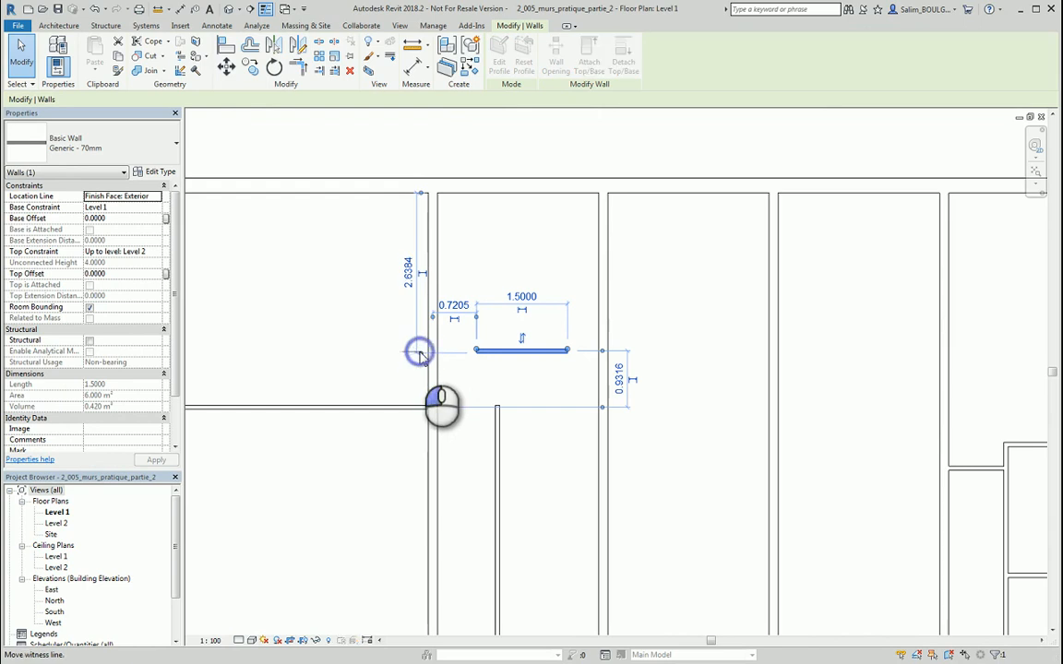
click(419, 354)
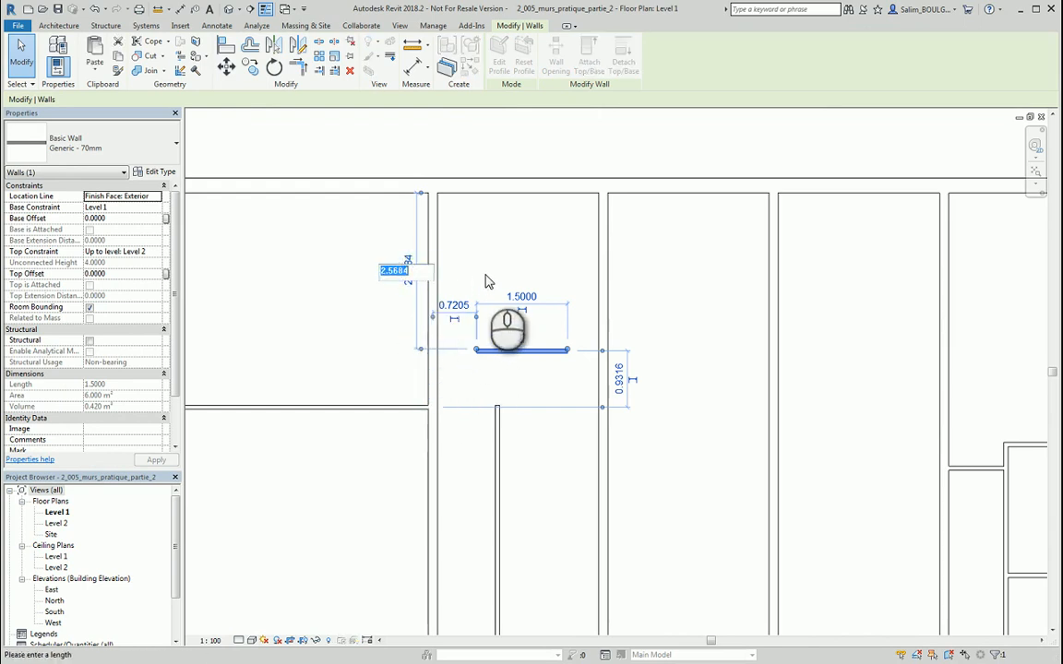
key(Return)
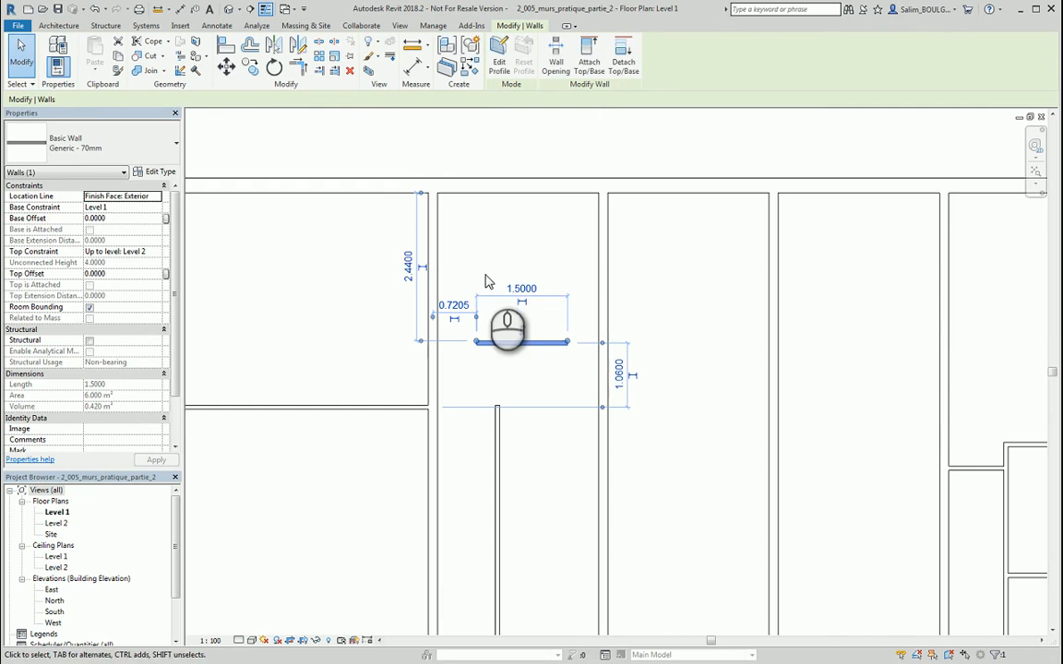
click(574, 316)
- Measure the lower short wall's offset between its lower face and the south exterior wall's inner face, and set it to 8.27 m
scroll(588, 338, down, 5)
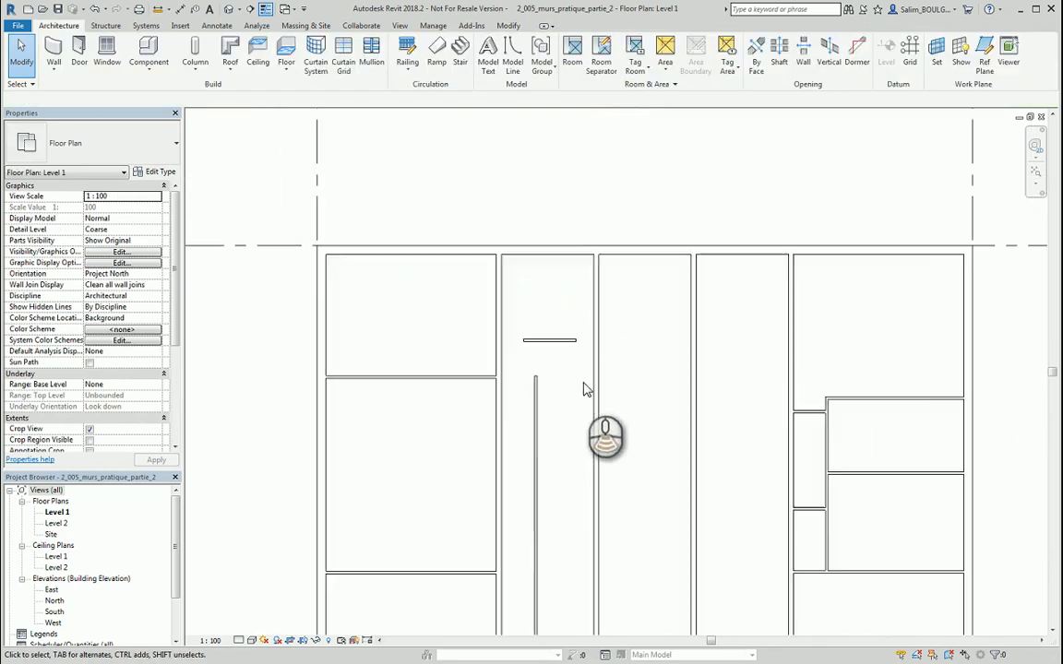
middle_drag(594, 444, 568, 296)
scroll(598, 356, up, 1)
click(560, 285)
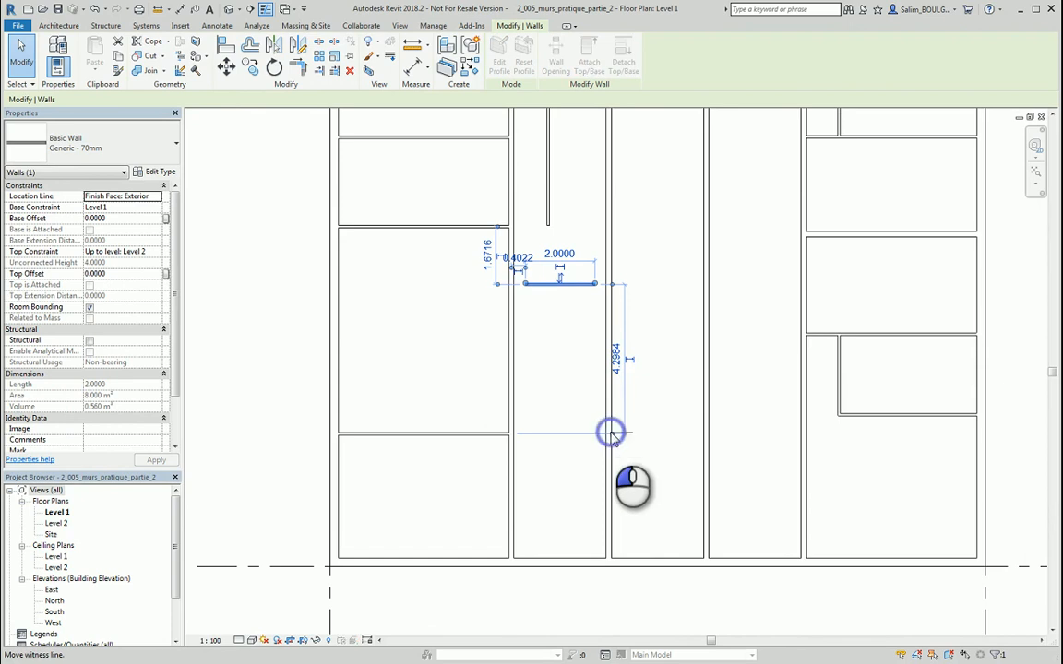
drag(610, 434, 619, 576)
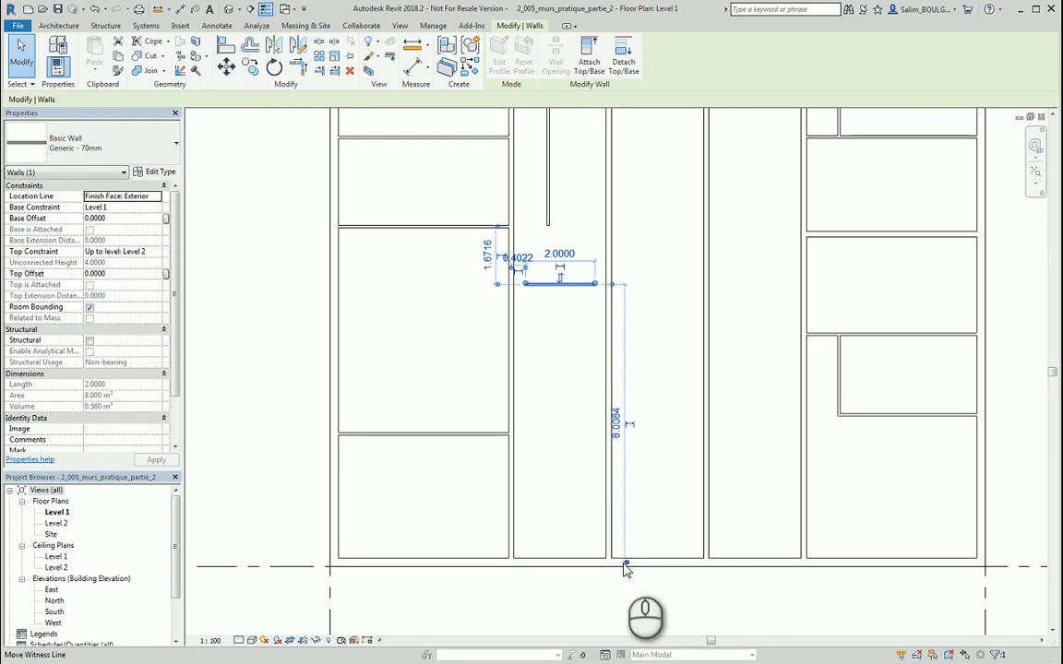
click(626, 565)
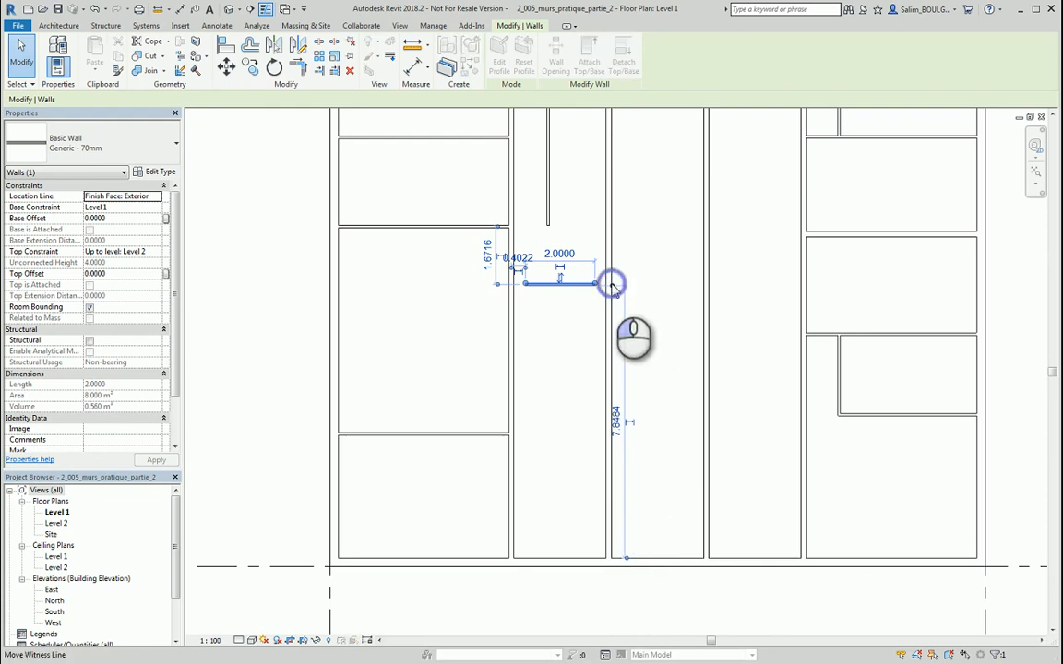
scroll(618, 420, up, 2)
click(611, 418)
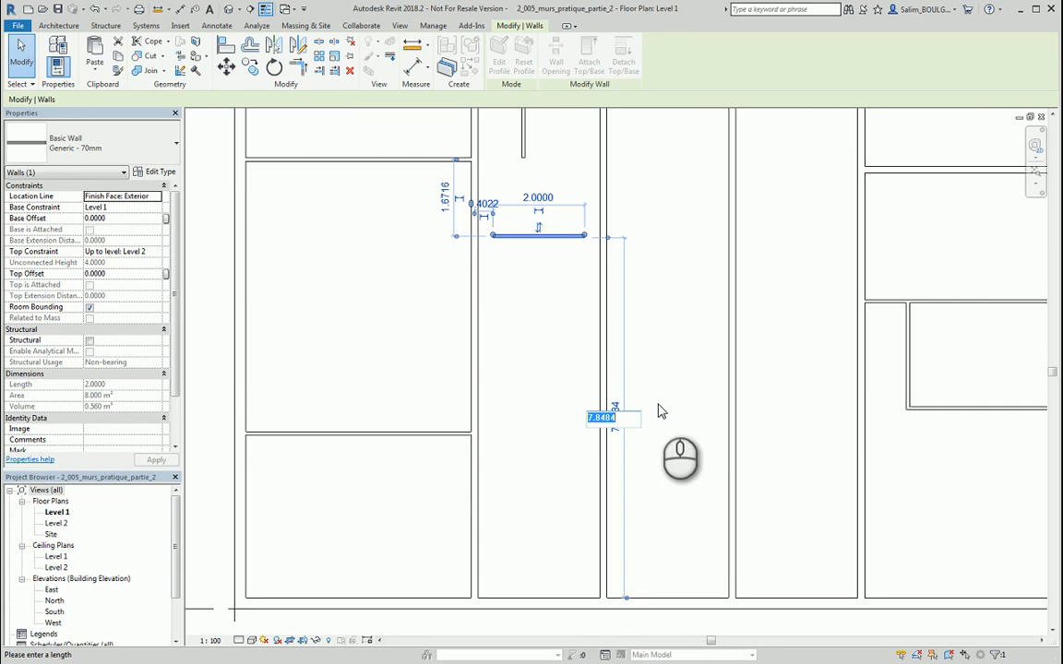
text(8.27)
key(Return)
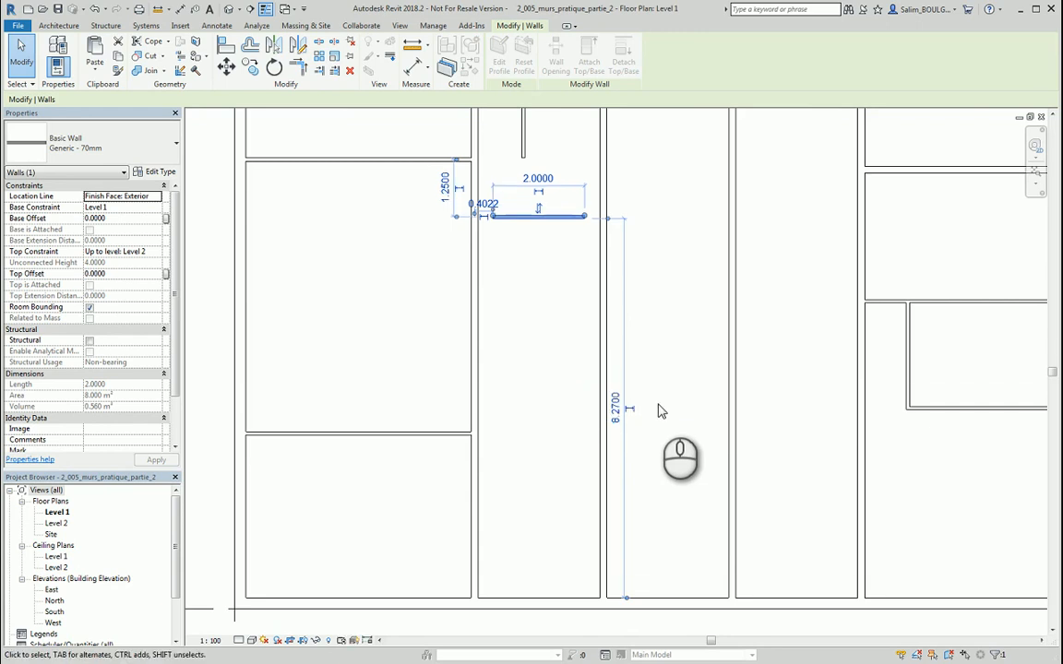
click(556, 276)
- Extend the west ends of both short horizontal walls to the long partition on the bay's west side using Trim/Extend Multiple Elements
scroll(563, 280, down, 2)
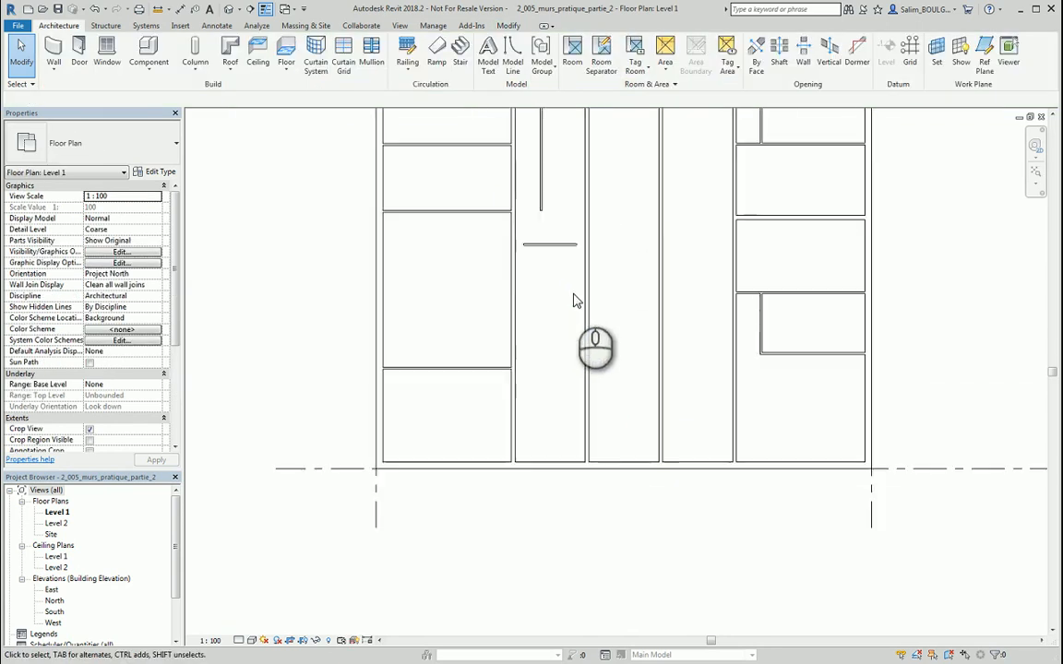
middle_drag(567, 271, 557, 486)
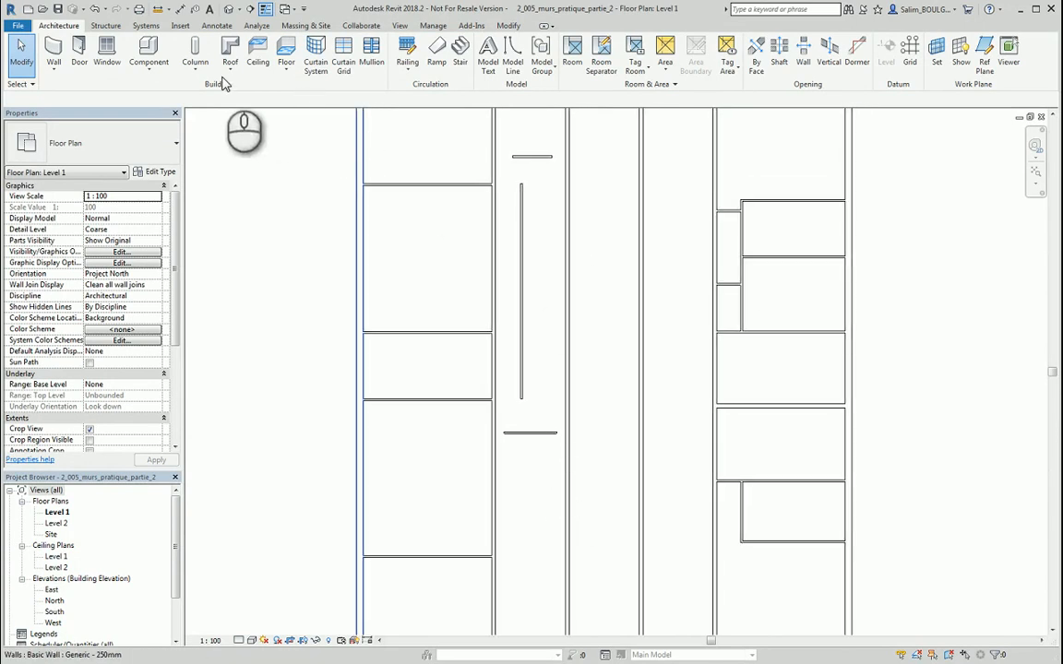
click(507, 26)
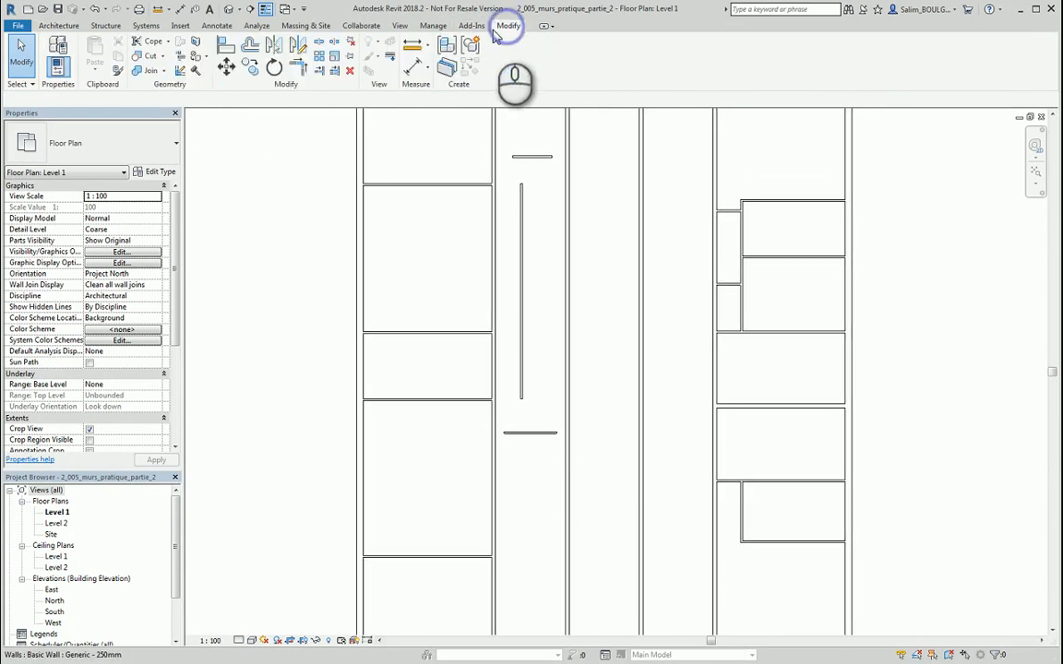
click(334, 70)
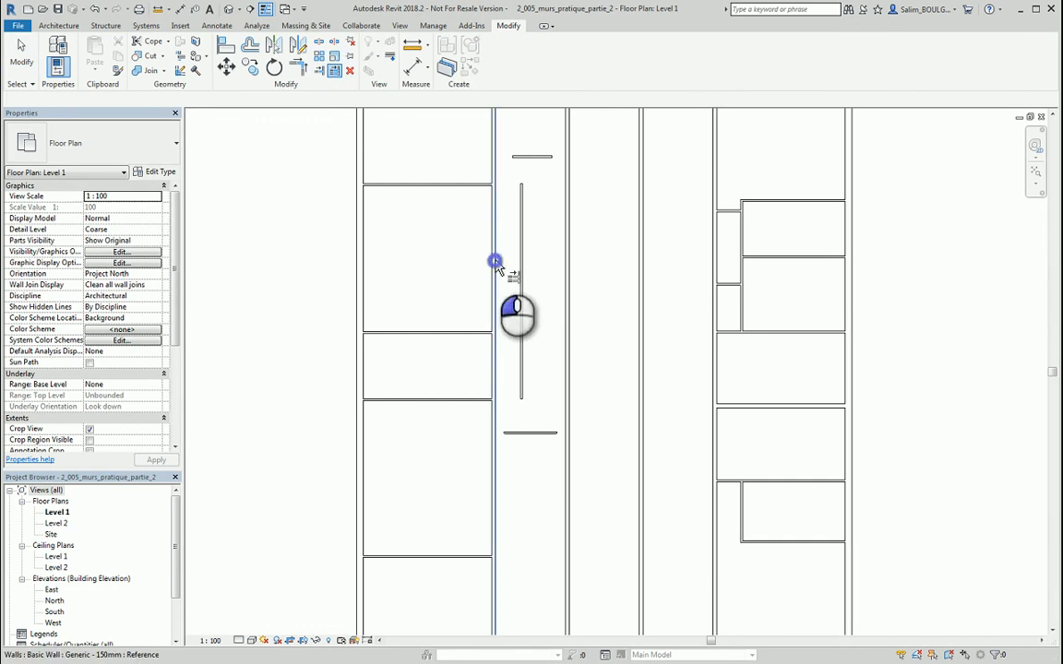
click(514, 157)
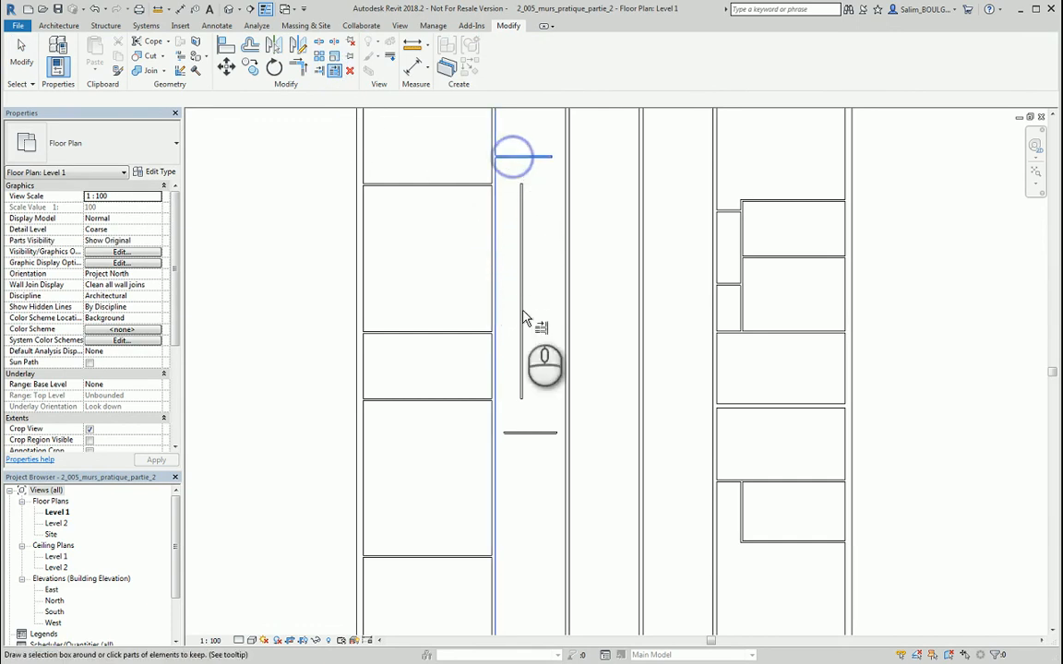
click(508, 430)
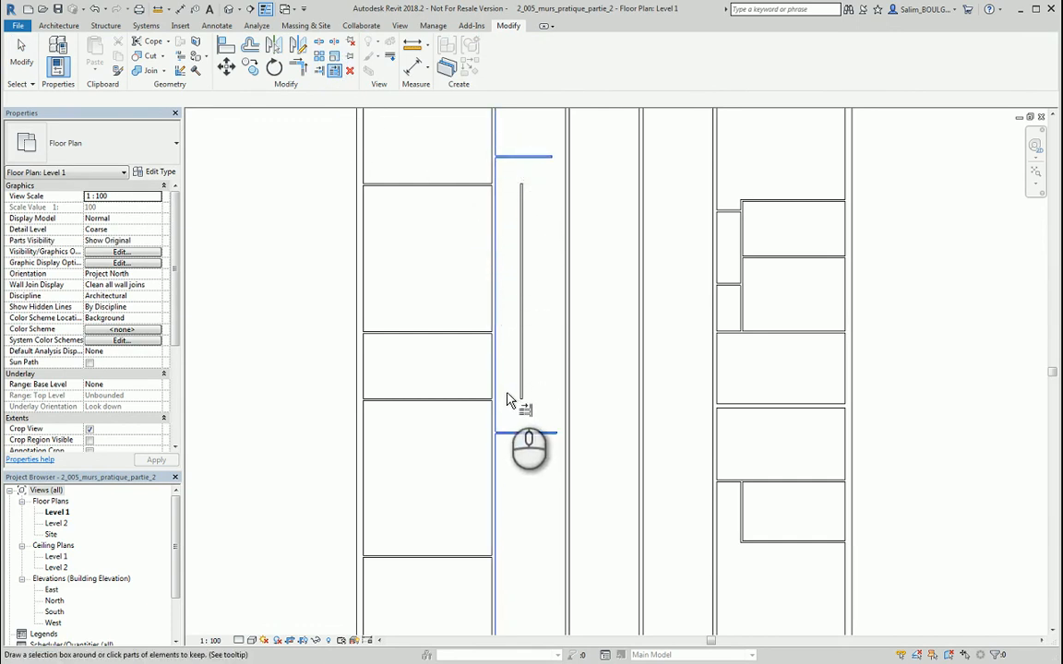
- Extend the east ends of both horizontal walls to the long partition on the bay's east side
click(334, 71)
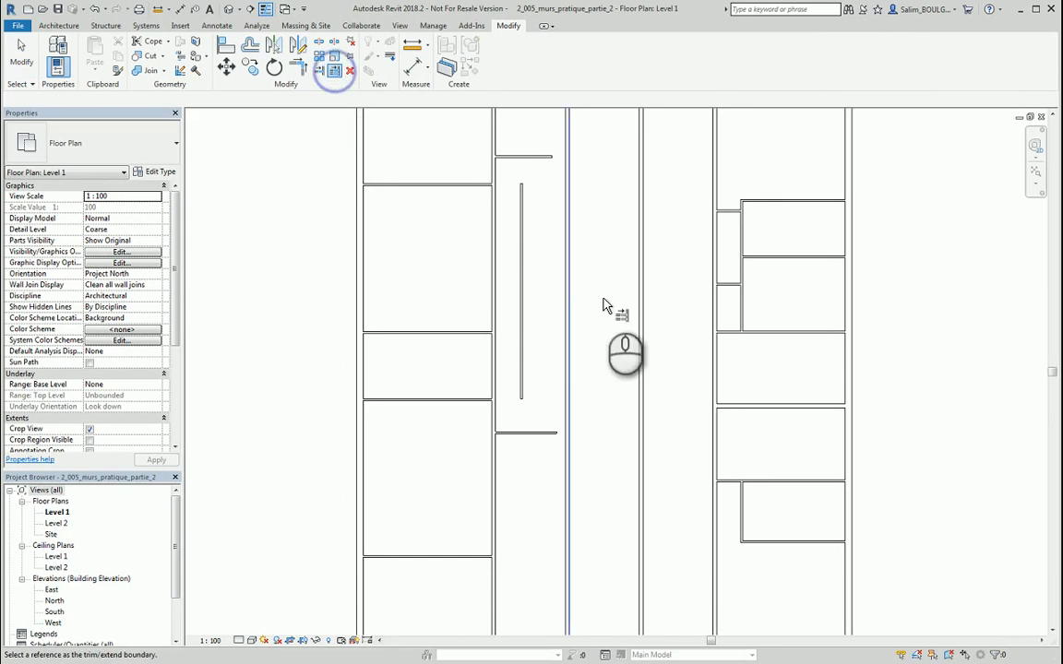
click(567, 317)
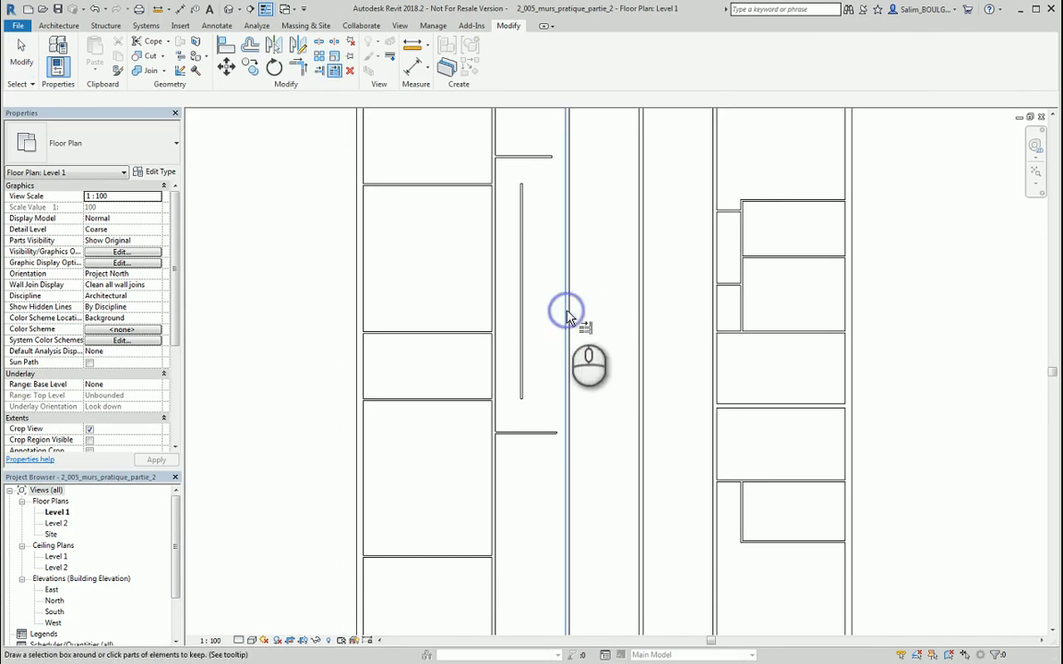
click(544, 157)
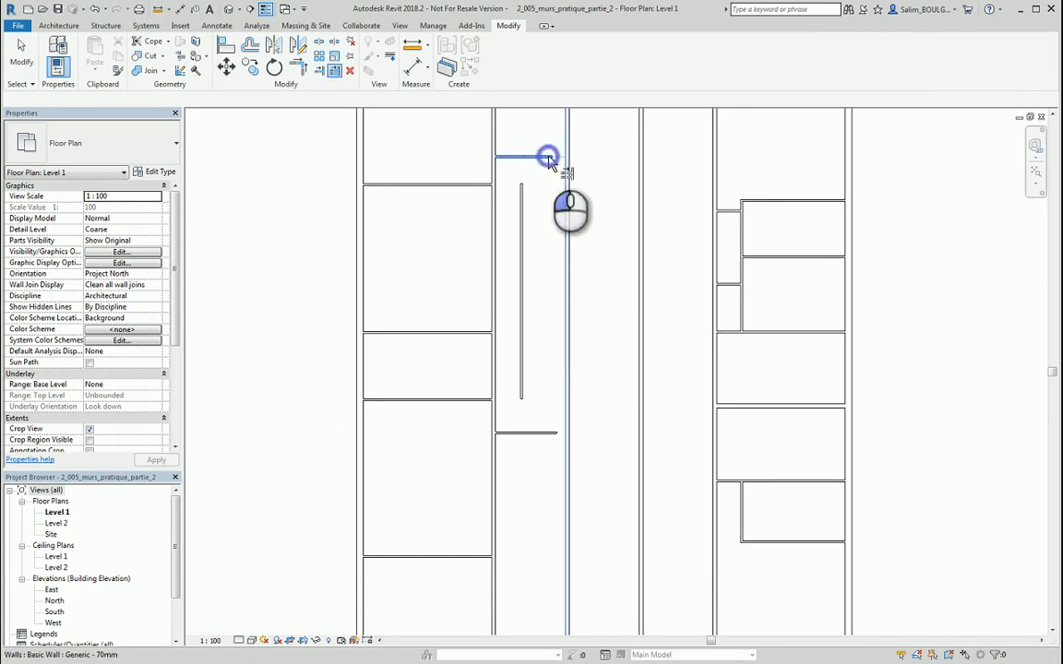
click(552, 432)
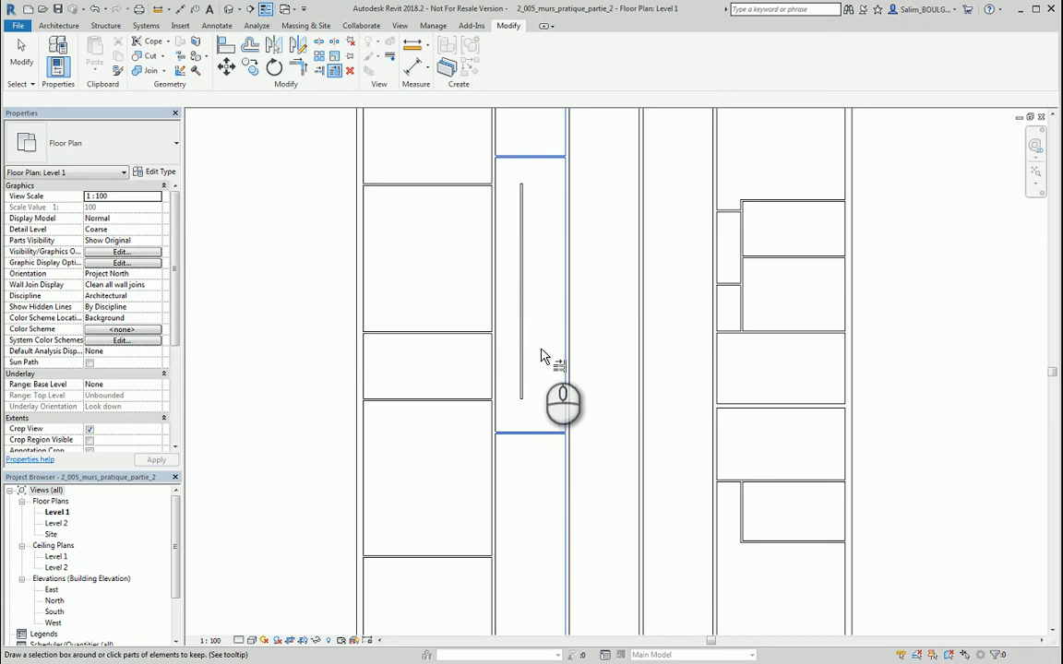
key(Escape)
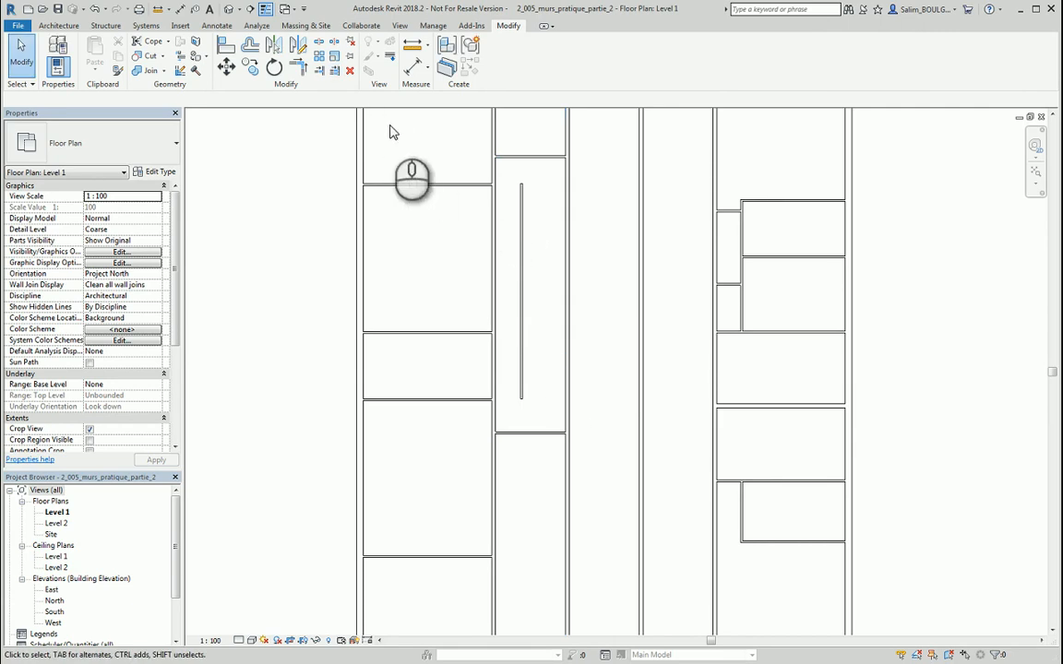
- Extend both ends of the short vertical wall to the upper and lower horizontal walls using Trim/Extend Single Element
click(319, 72)
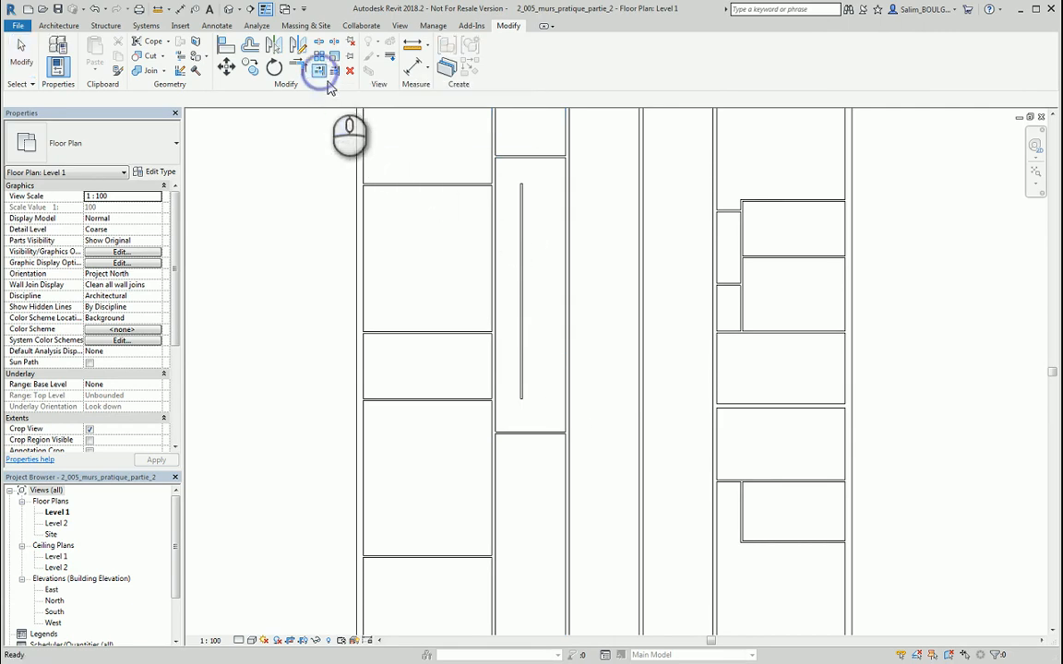
click(549, 160)
click(522, 192)
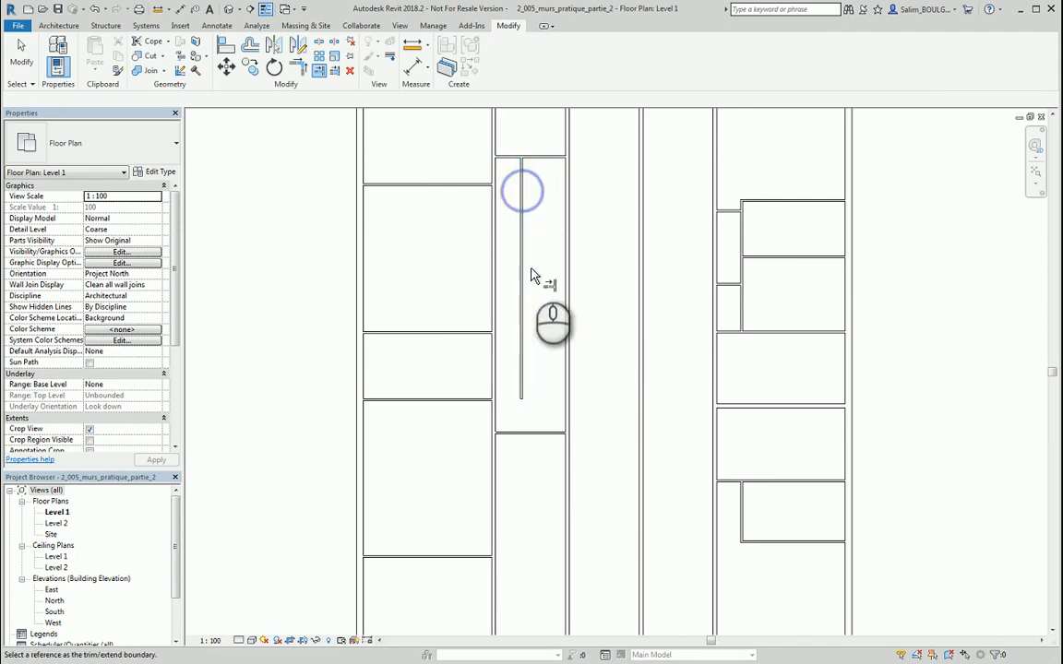
click(548, 434)
click(522, 395)
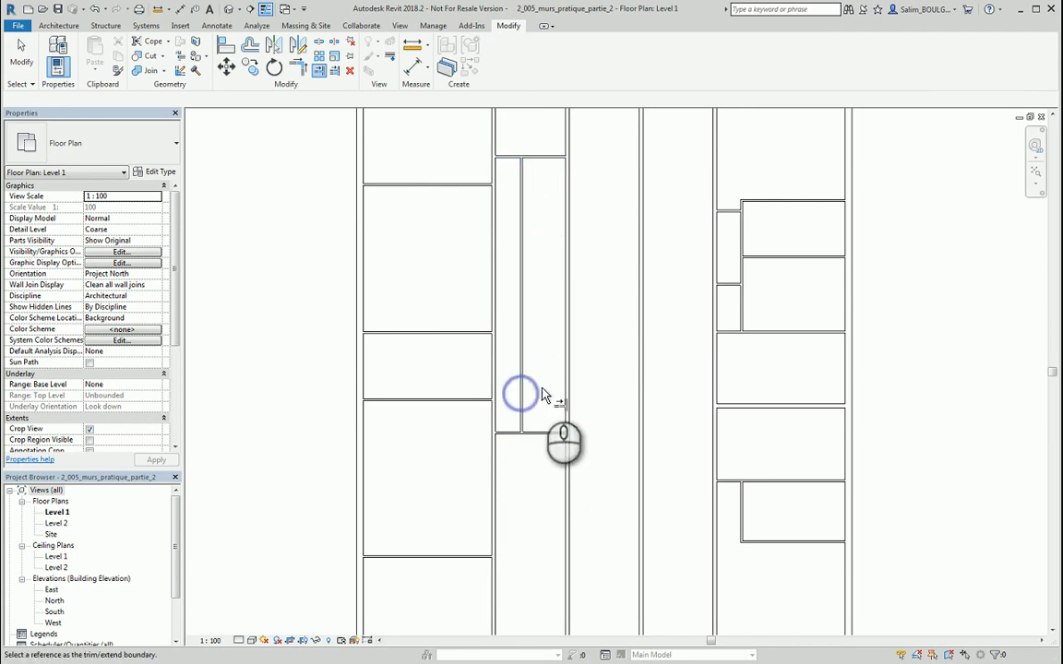
key(Escape)
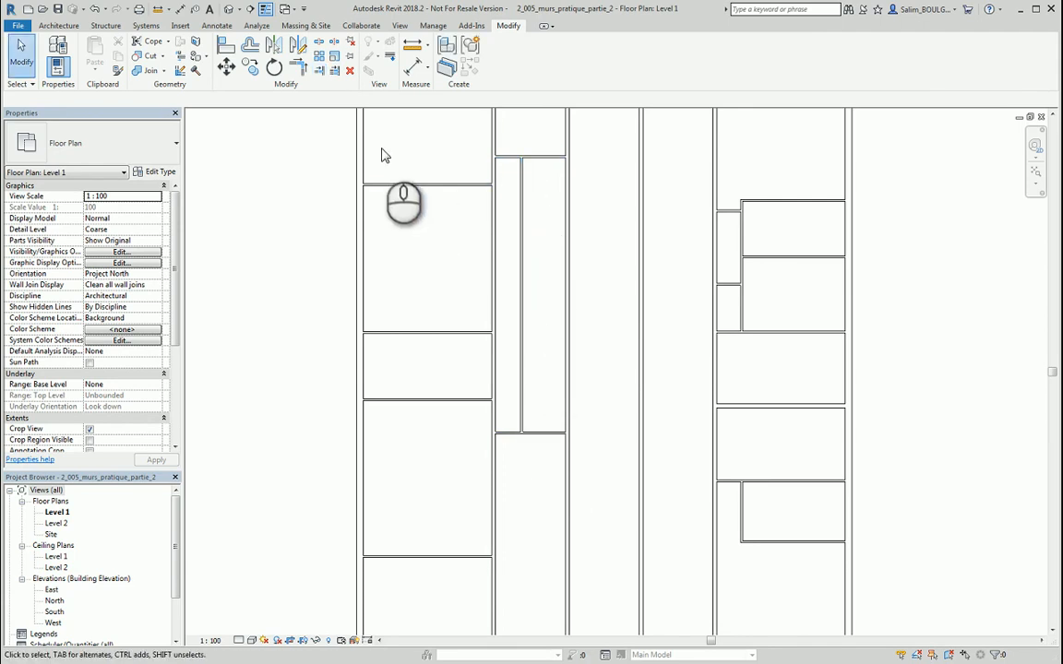
- Set the clear distance between the short vertical wall's west face and the bay's west partition face to 1 m
click(521, 228)
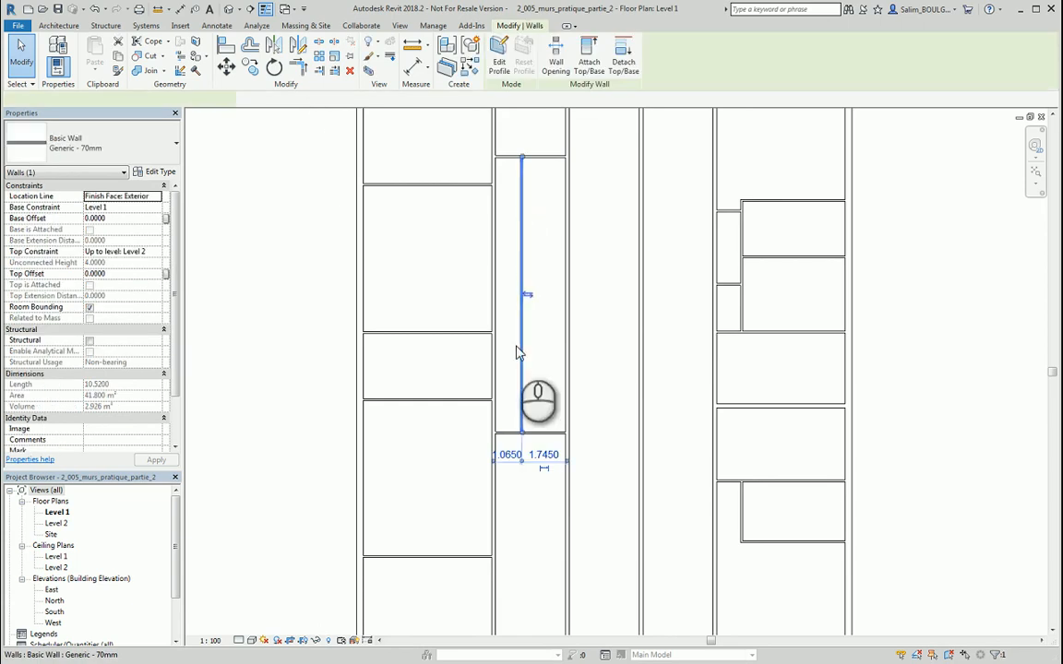
scroll(515, 462, up, 7)
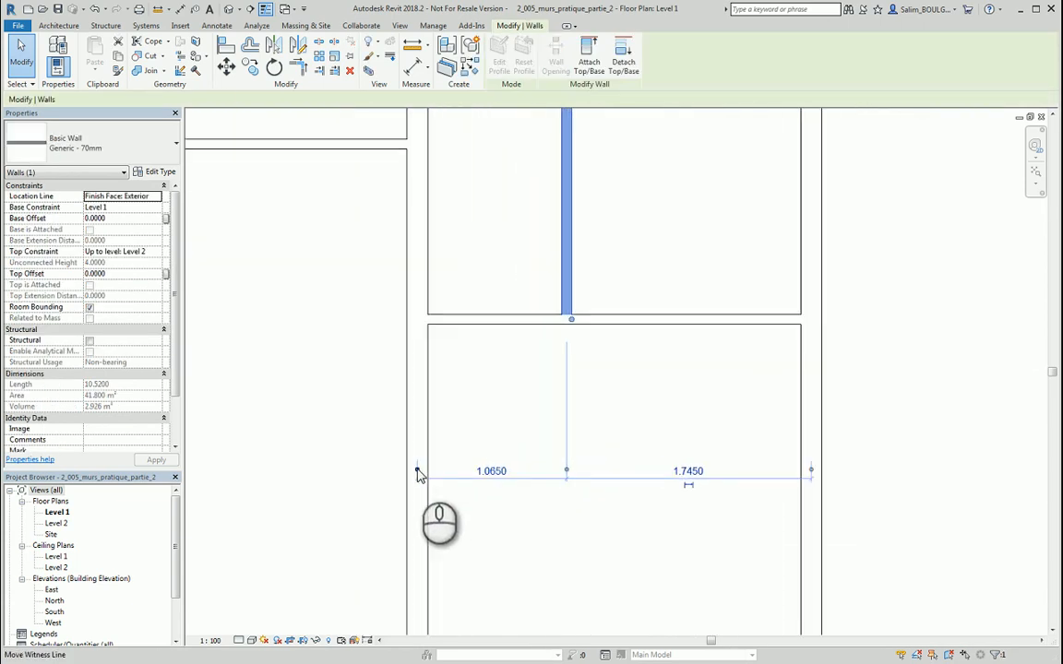
click(418, 470)
click(407, 470)
click(567, 417)
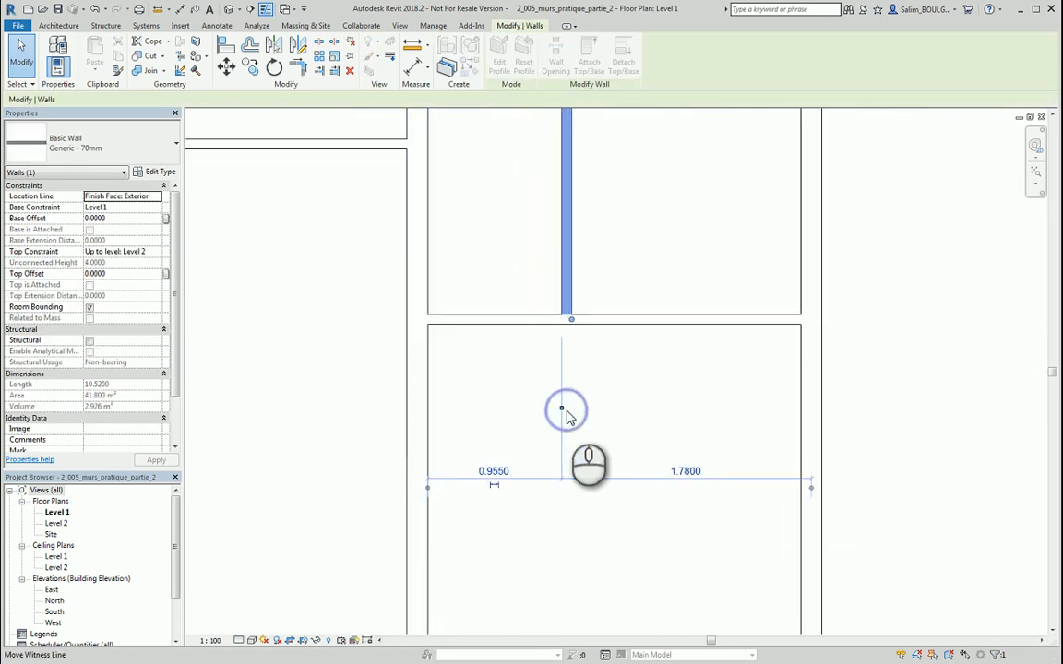
click(489, 468)
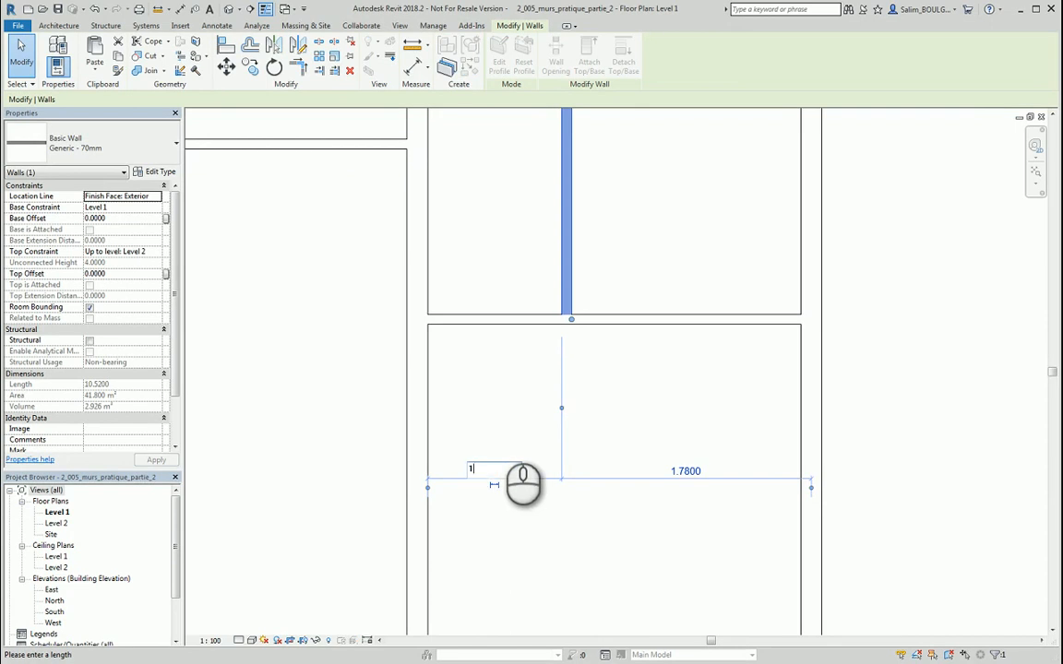
text(1)
key(Return)
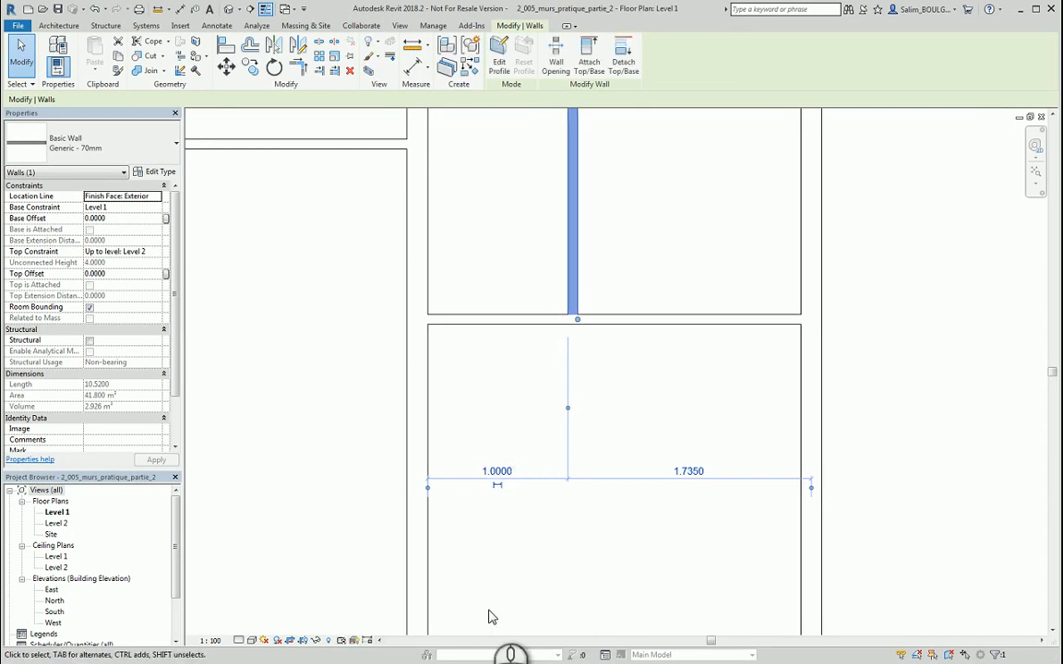
key(Escape)
- Measure the clear width between the short vertical wall's east face and the bay's east partition
middle_drag(634, 259, 507, 405)
click(413, 45)
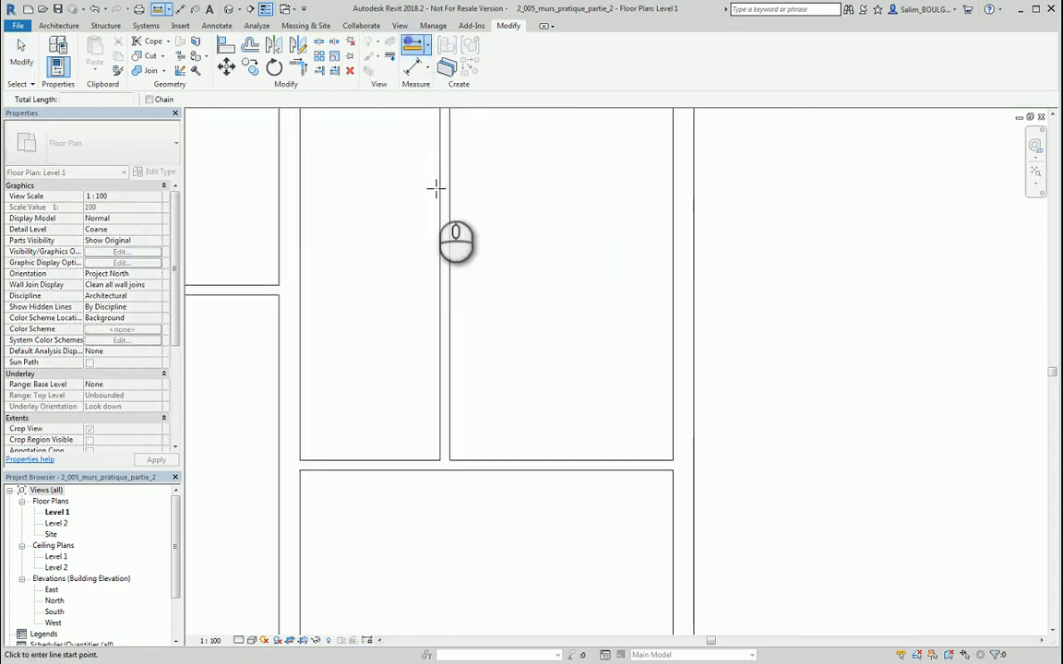
click(450, 225)
click(674, 225)
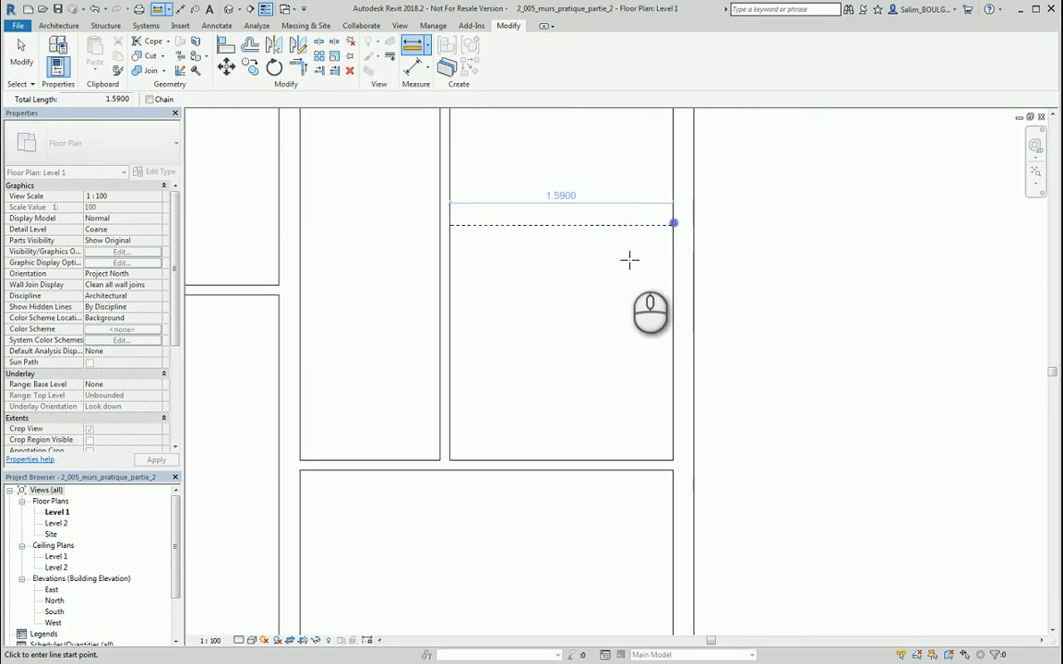
key(Escape)
key(Escape)
- Draw four horizontal Generic - 70mm walls, about 1 to 1.1 m long, one below another in the compartment east of the short vertical wall
scroll(569, 281, down, 5)
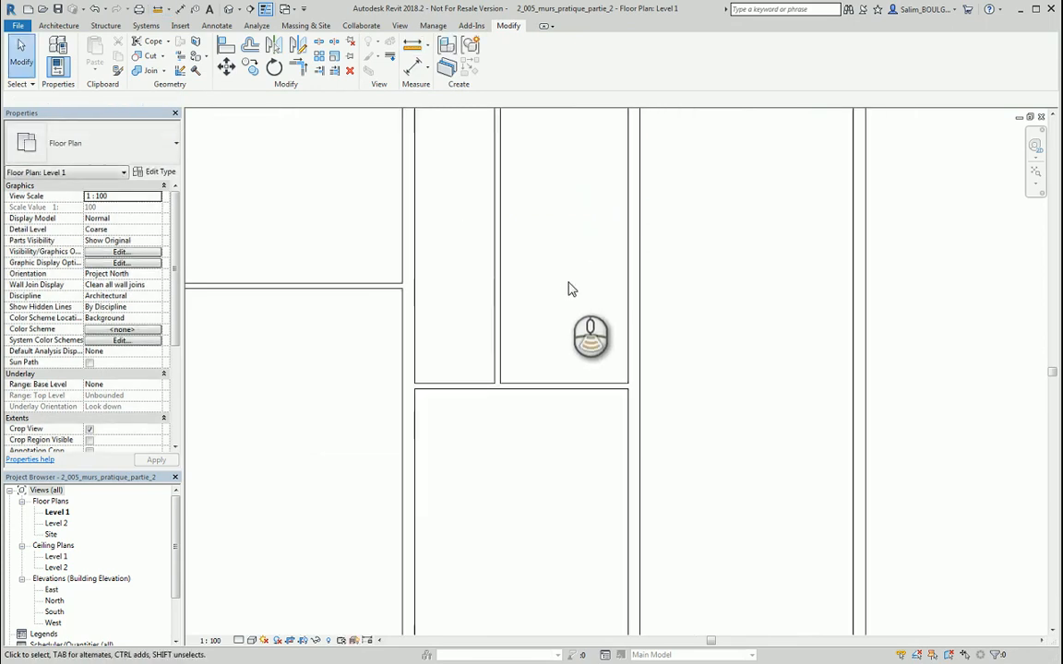
middle_drag(570, 272, 566, 411)
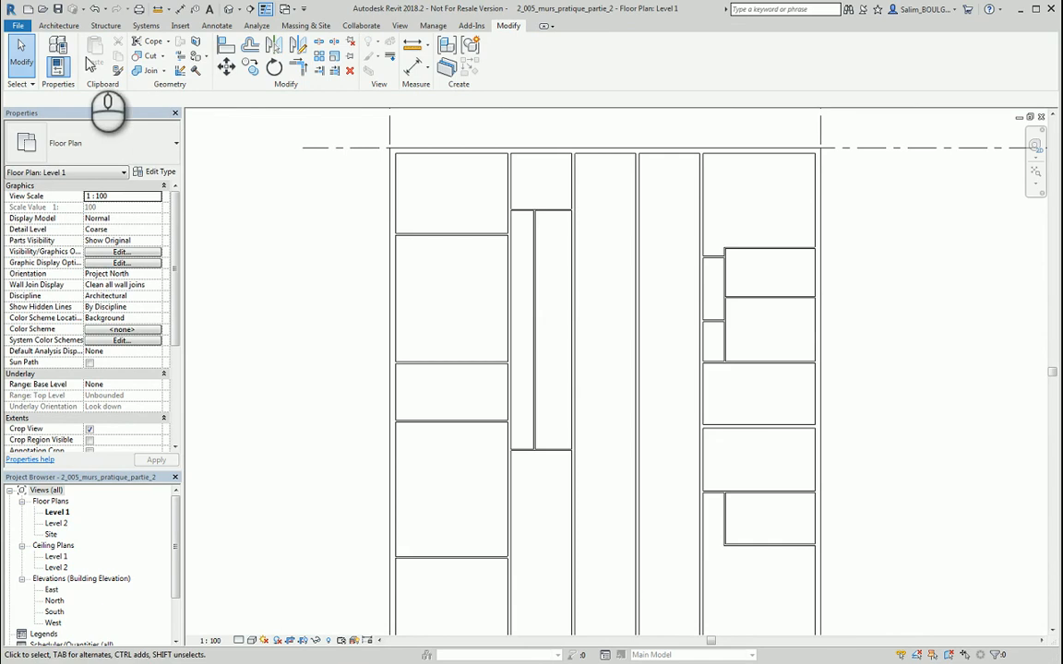
click(57, 25)
click(54, 48)
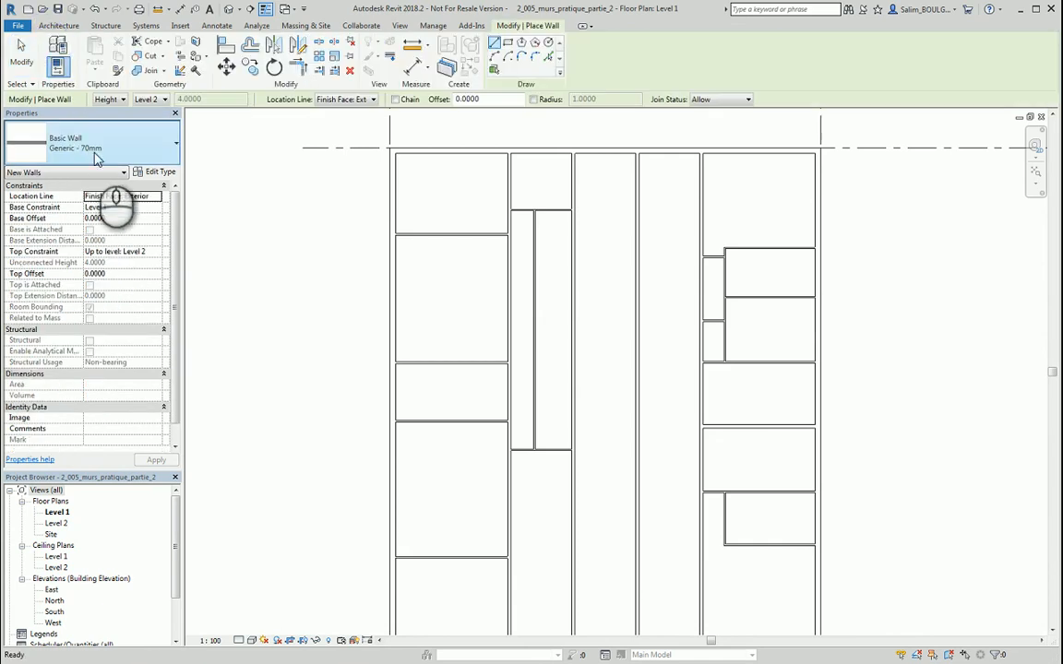
scroll(562, 311, up, 5)
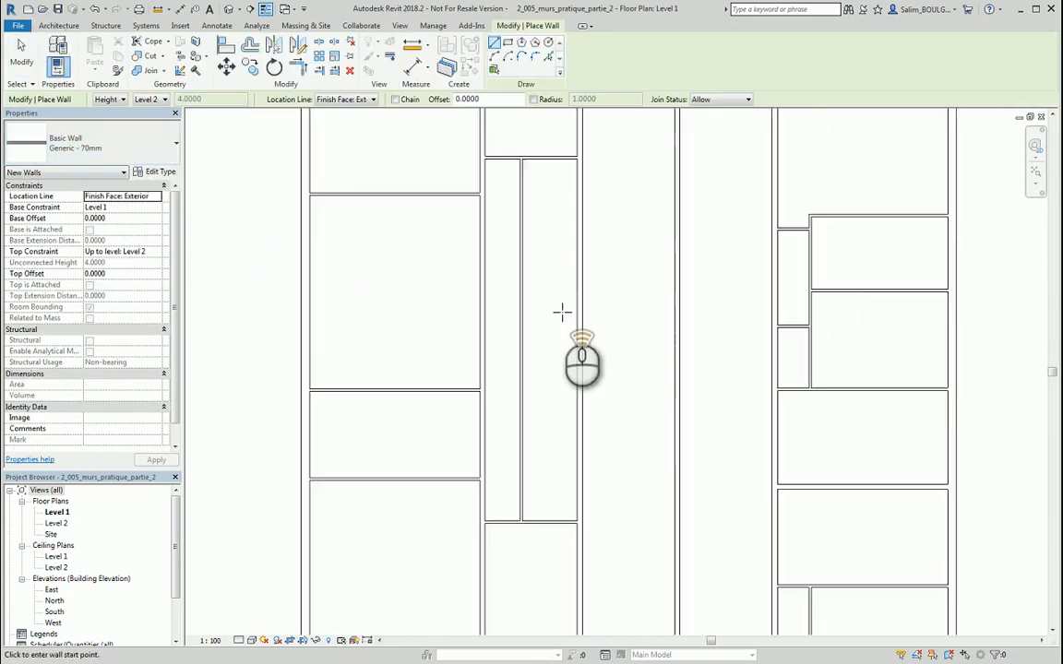
click(512, 315)
click(579, 311)
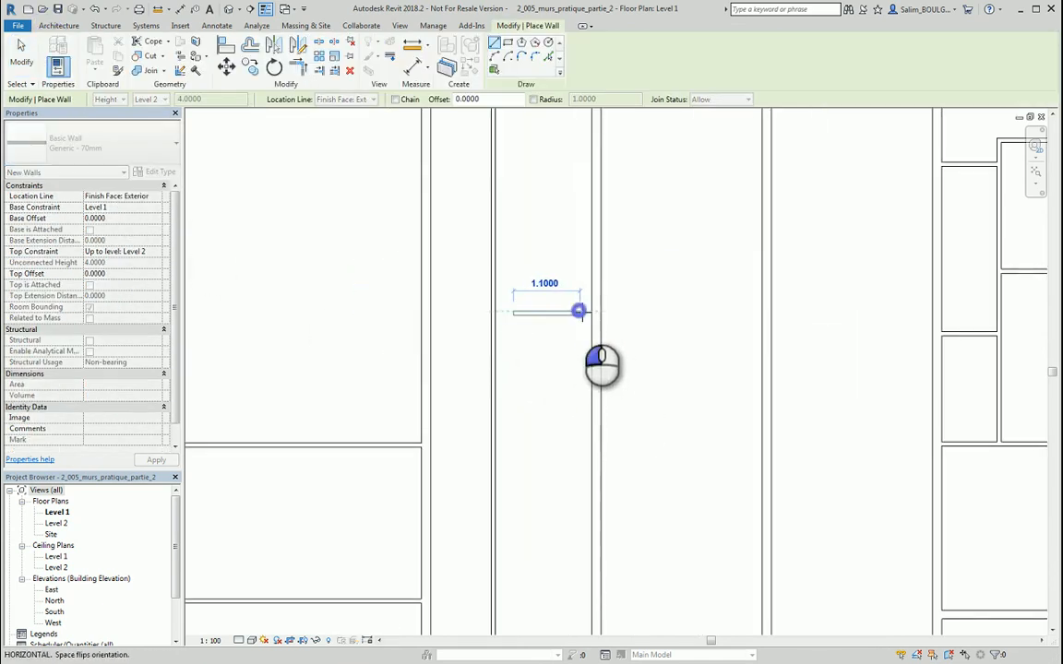
middle_drag(552, 413, 567, 261)
click(515, 311)
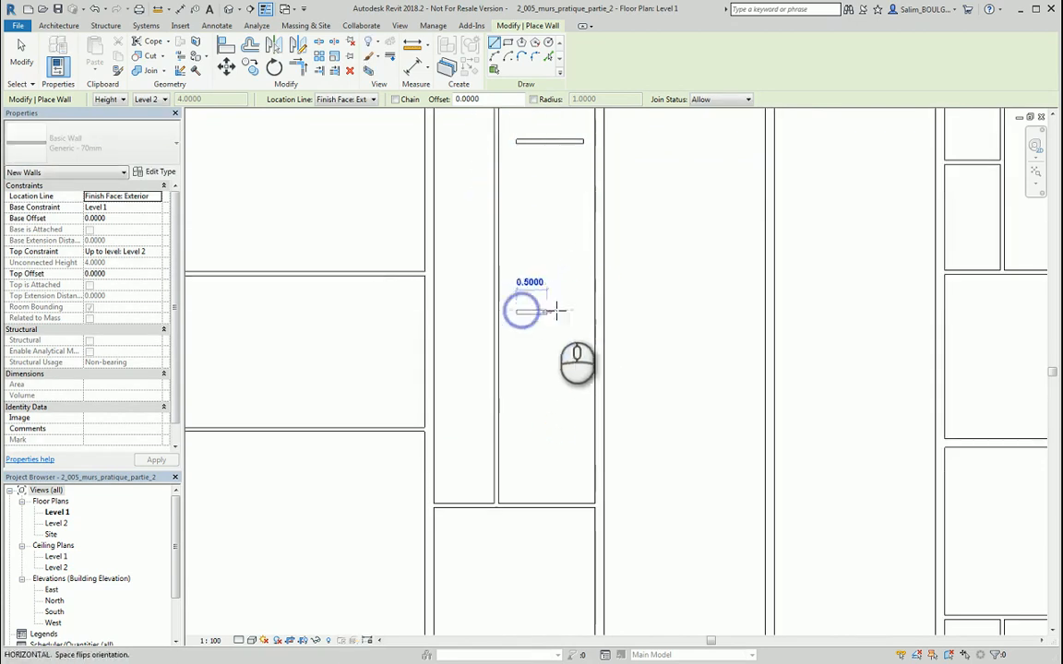
click(579, 311)
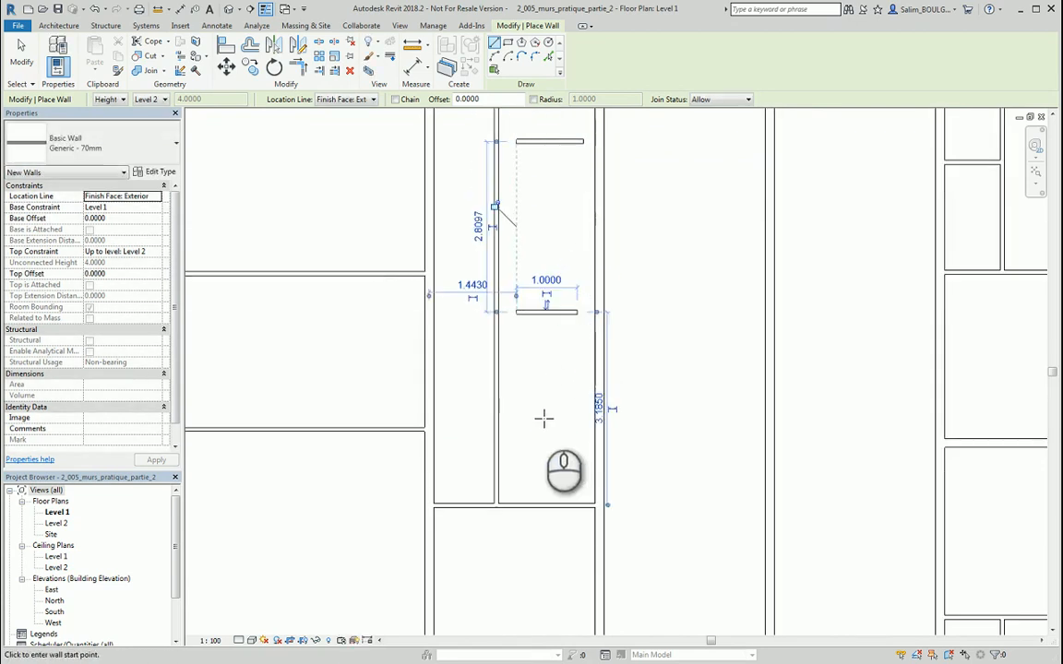
click(516, 400)
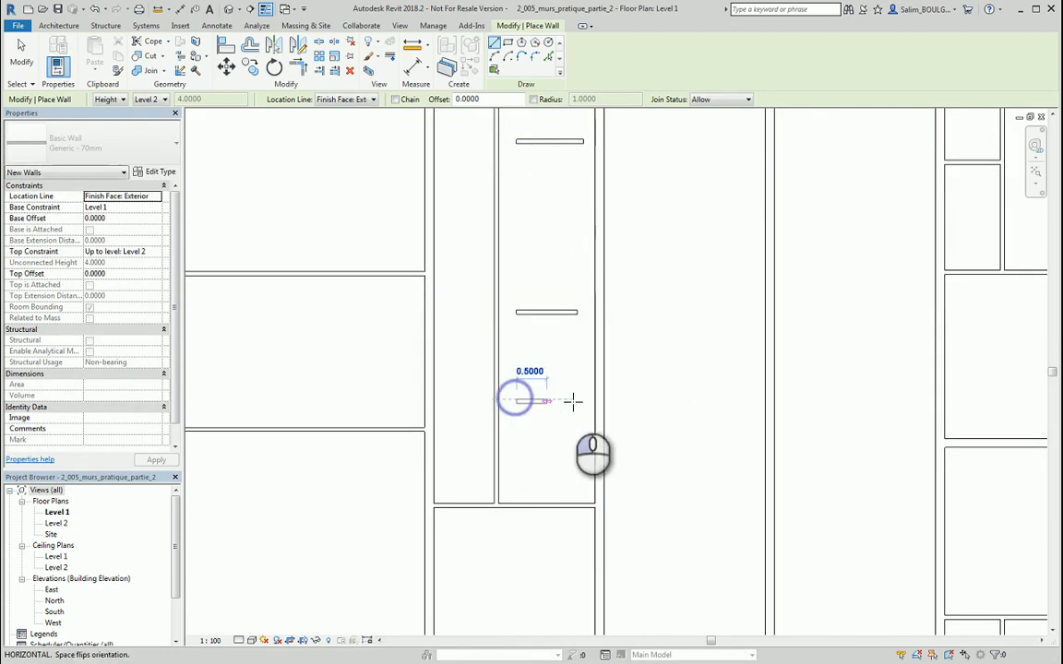
click(579, 399)
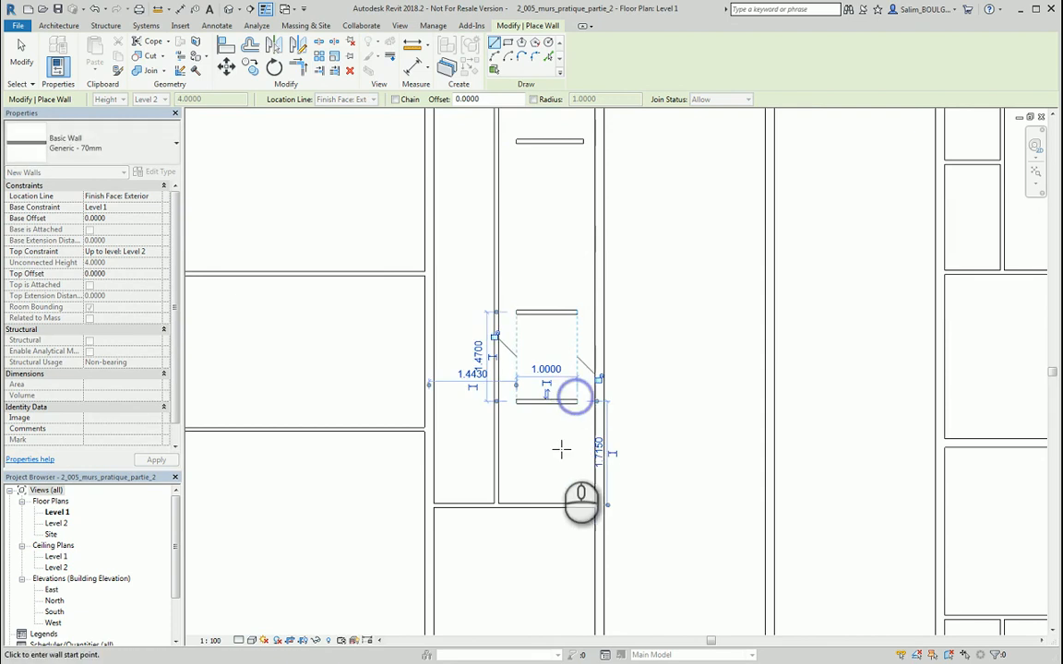
click(516, 469)
click(577, 469)
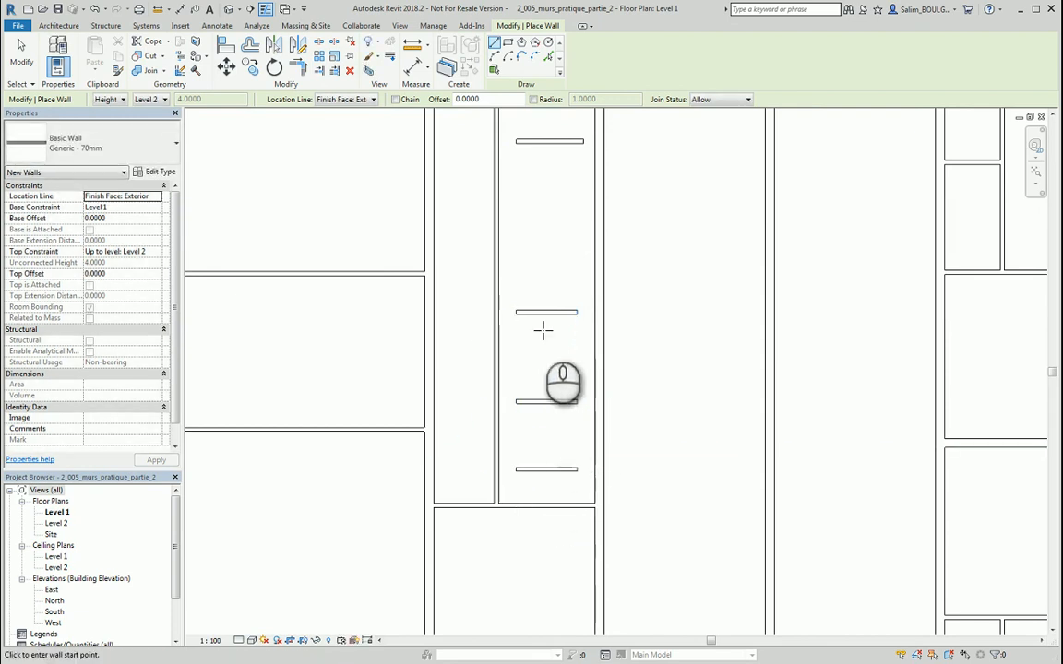
middle_drag(541, 315, 544, 467)
middle_drag(543, 308, 542, 360)
key(Escape)
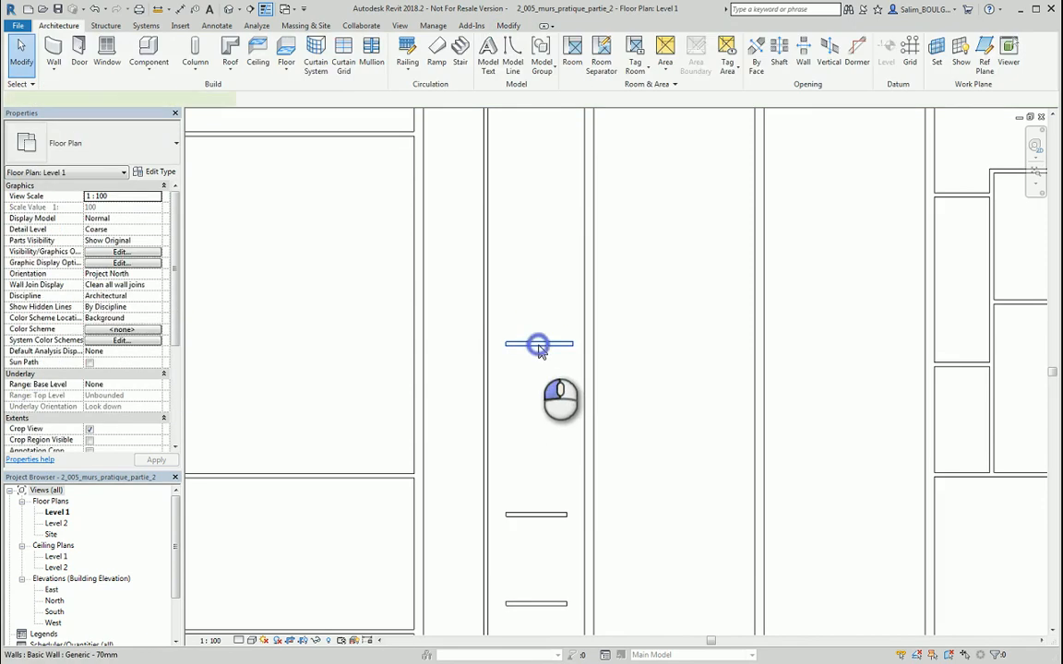
- Set the clear distance from the uppermost new wall's upper face to the lower face of the compartment's north wall to 4.7 m
click(541, 347)
middle_drag(554, 275, 544, 321)
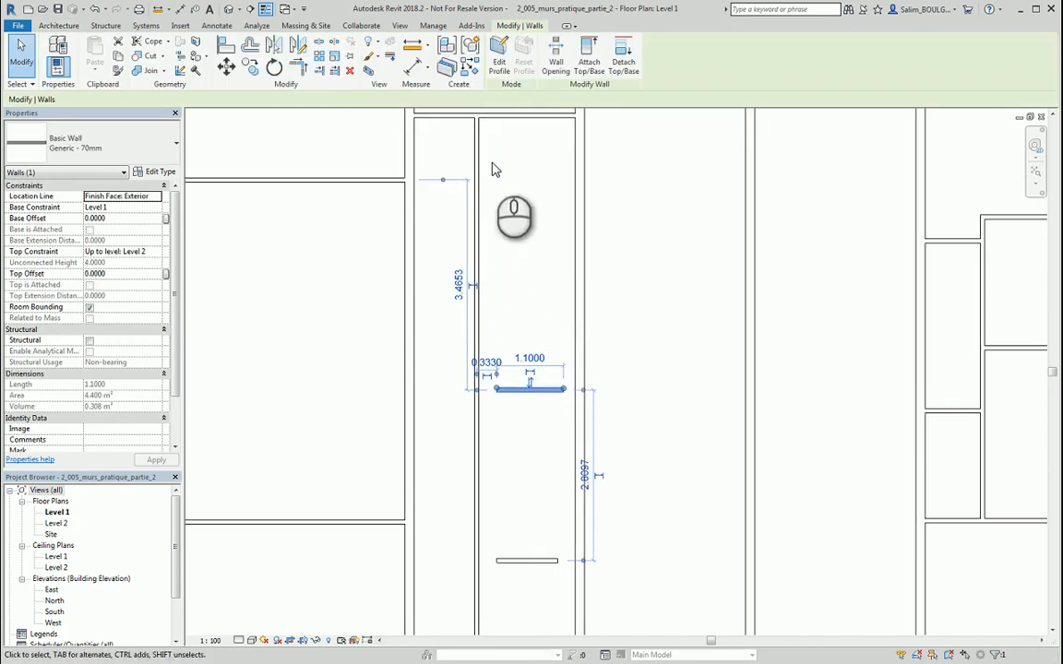
scroll(488, 397, up, 2)
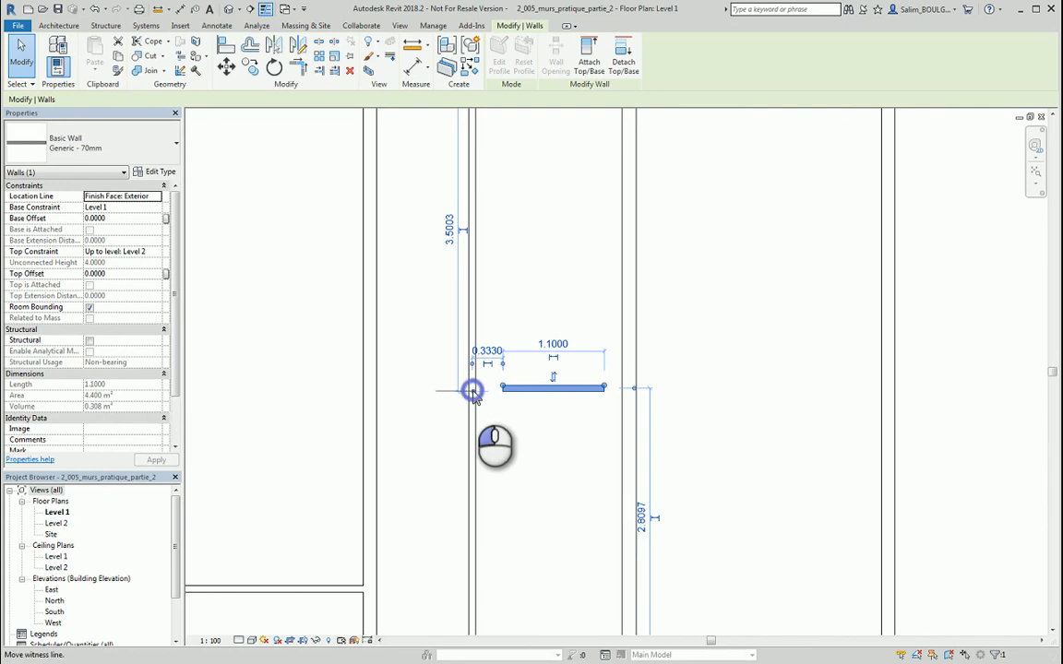
click(473, 392)
middle_drag(558, 279, 556, 392)
scroll(453, 257, down, 1)
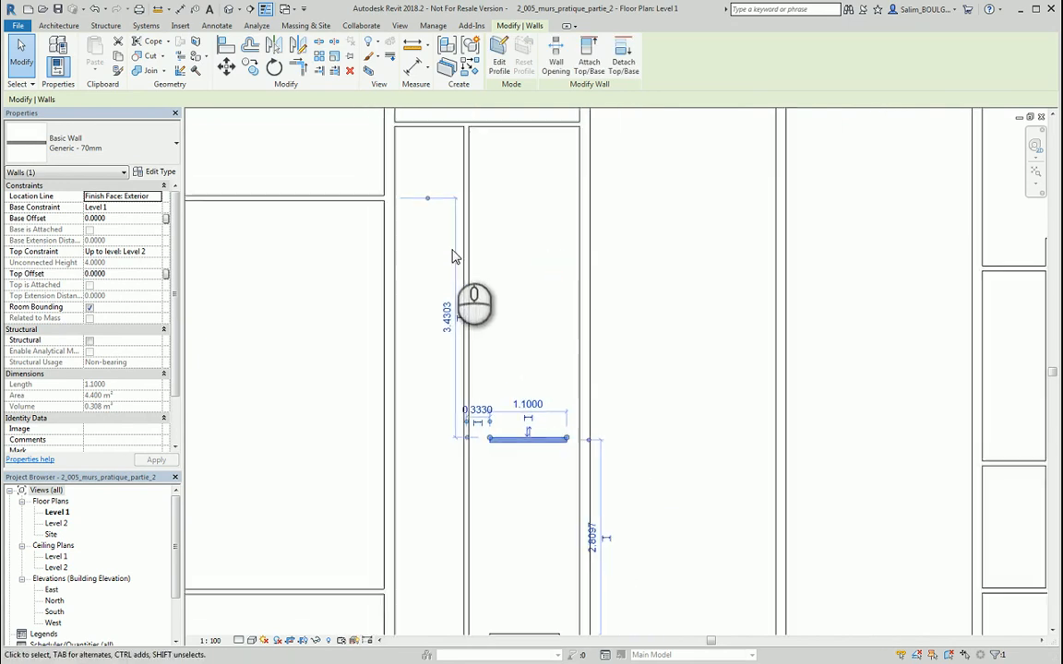
middle_drag(436, 266, 445, 311)
drag(430, 218, 461, 157)
scroll(461, 162, up, 2)
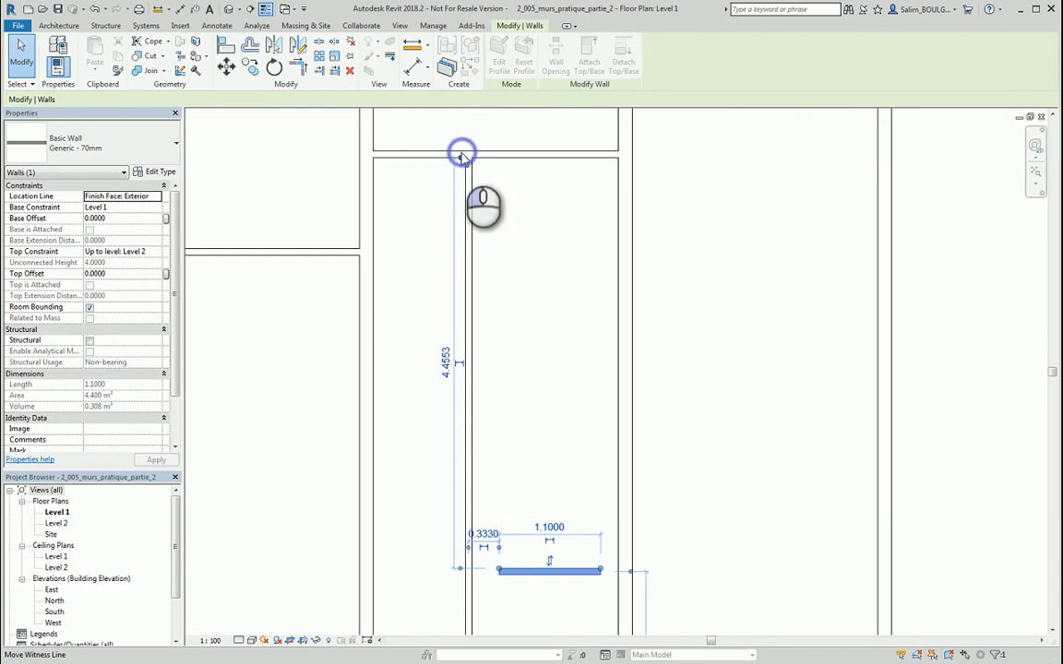
scroll(499, 304, down, 1)
click(450, 342)
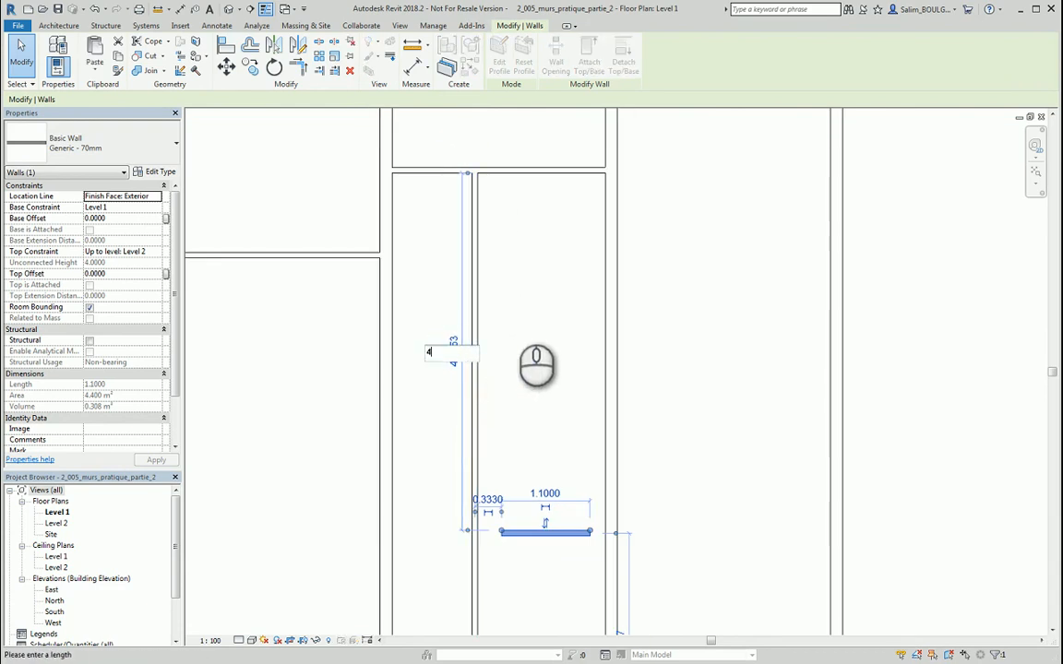
key(Return)
key(Escape)
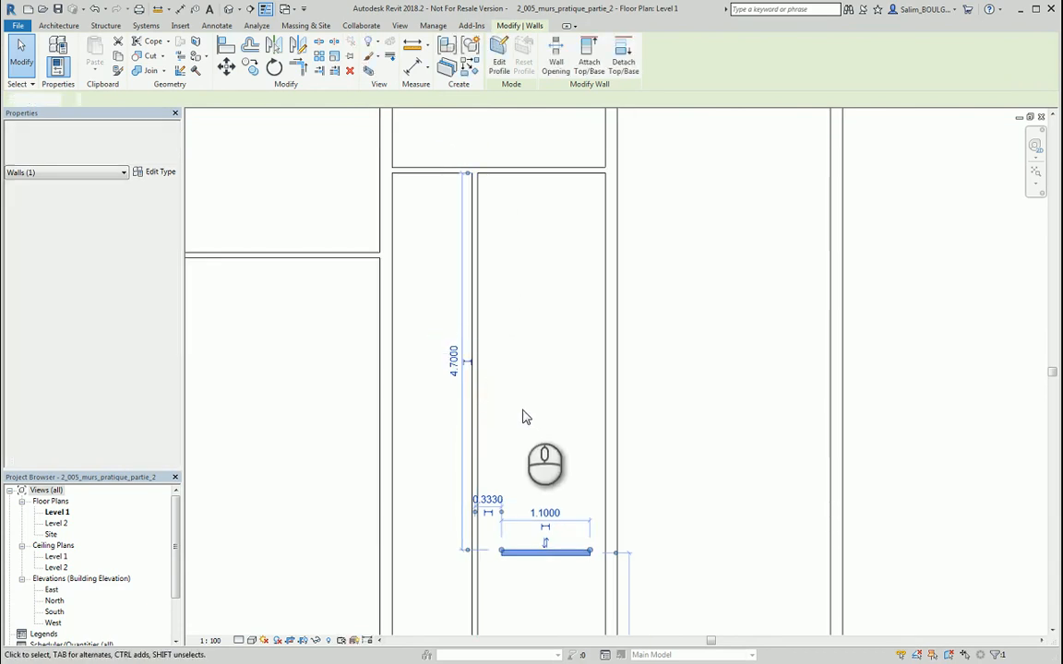
- Extend the west ends of all four new horizontal walls to the vertical 70 mm wall using Trim/Extend Multiple Elements
scroll(525, 430, down, 1)
middle_drag(533, 450, 462, 296)
middle_drag(448, 504, 487, 380)
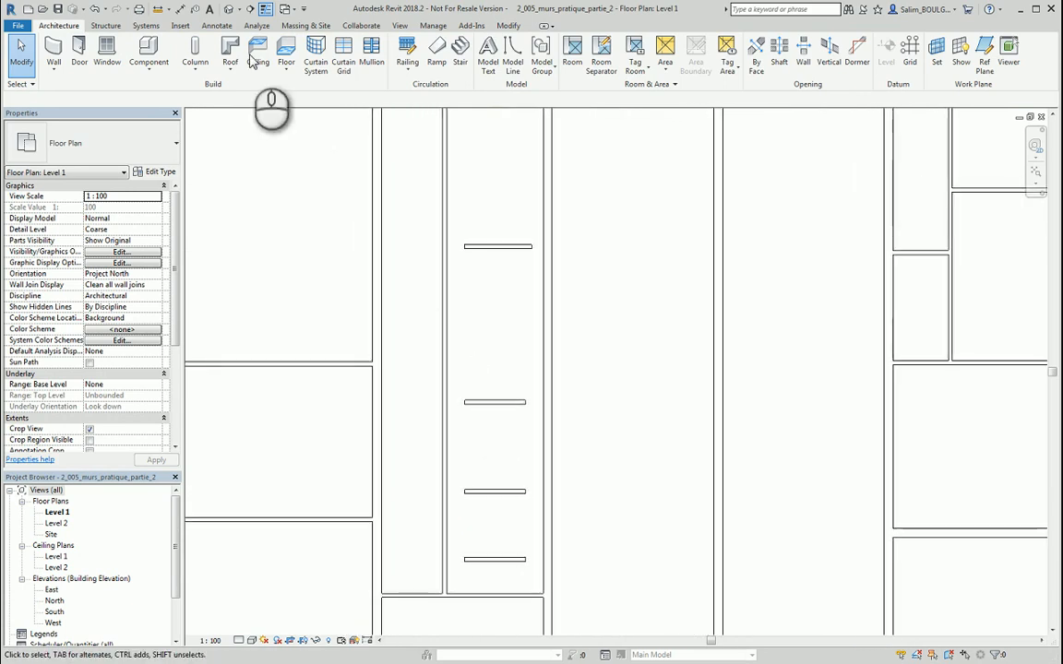
click(509, 25)
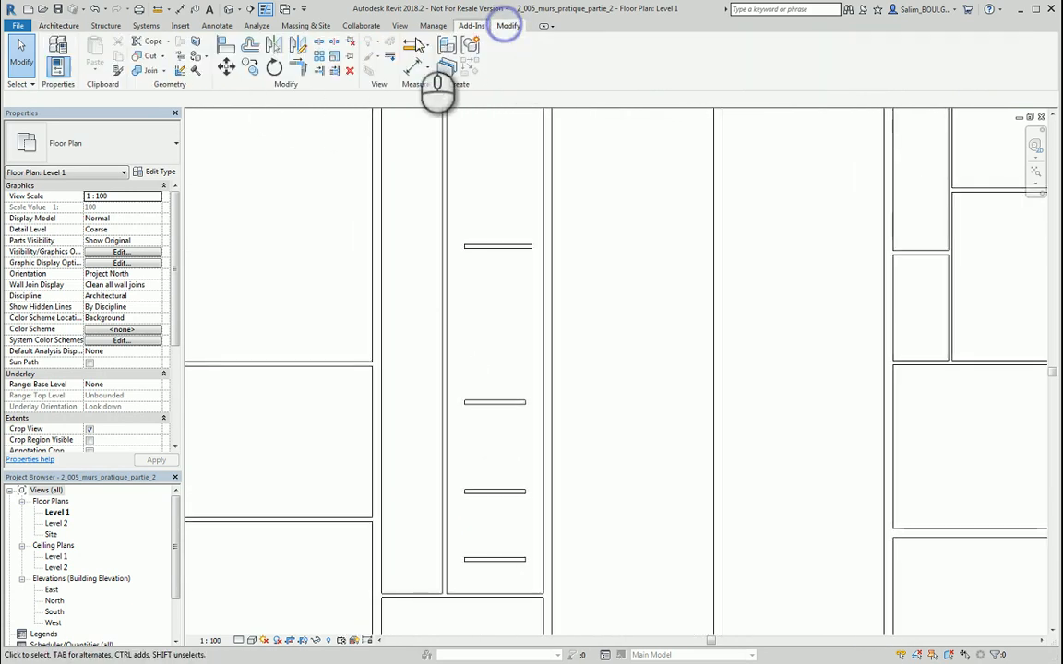
click(335, 71)
click(446, 264)
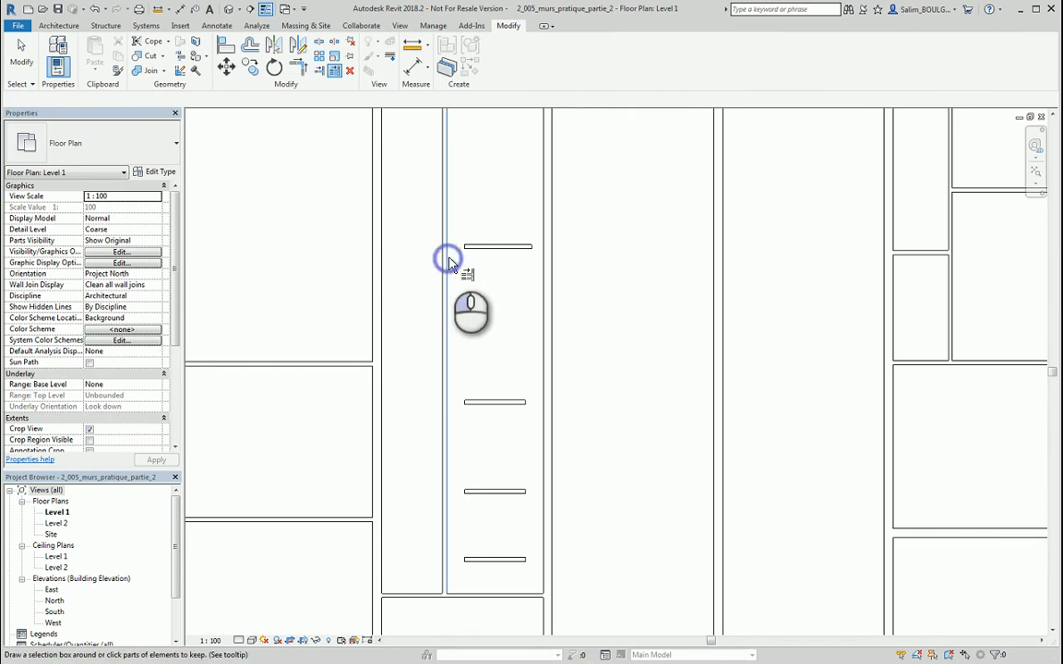
click(464, 248)
click(466, 402)
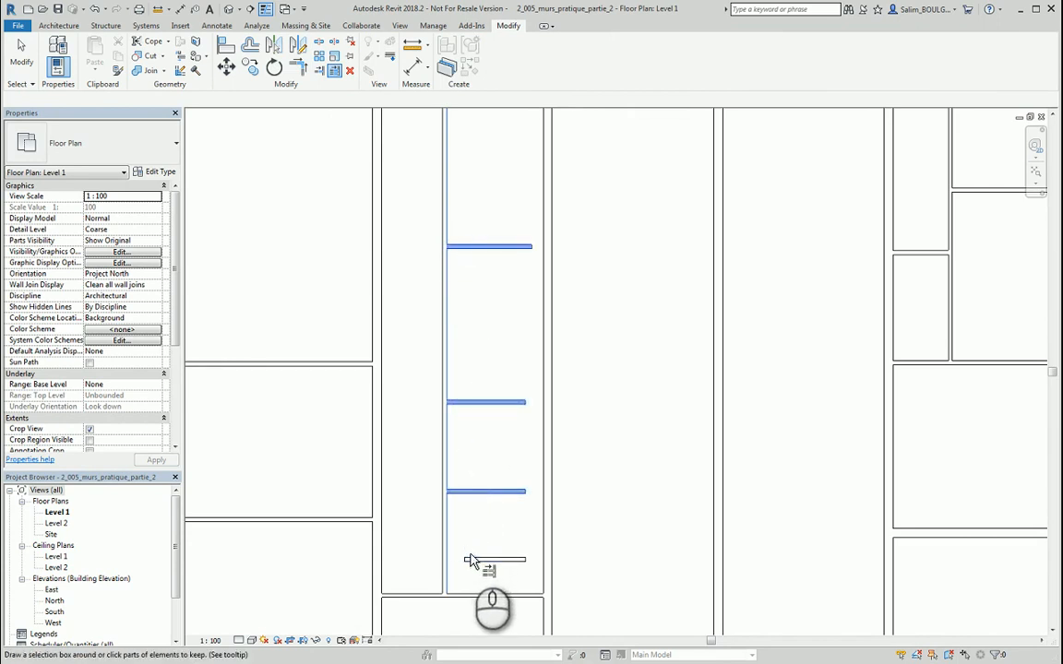
key(Escape)
key(Escape)
- Extend the east ends of the four new horizontal walls to the bay's 150 mm east partition using Trim/Extend Multiple Elements
middle_drag(491, 308, 455, 323)
click(334, 71)
click(505, 269)
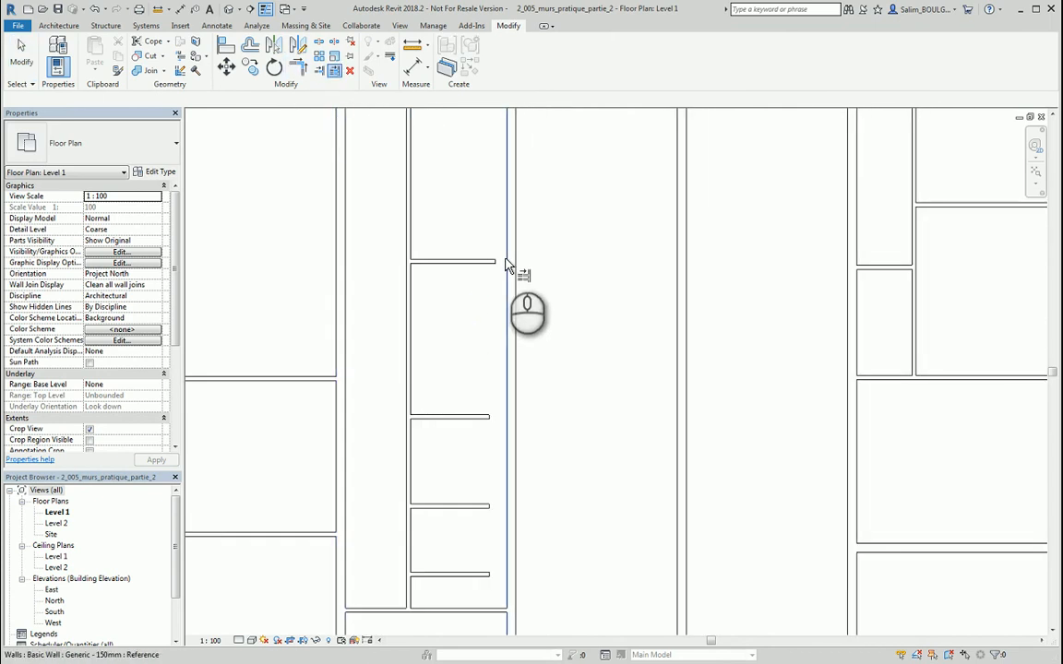
click(488, 263)
click(481, 416)
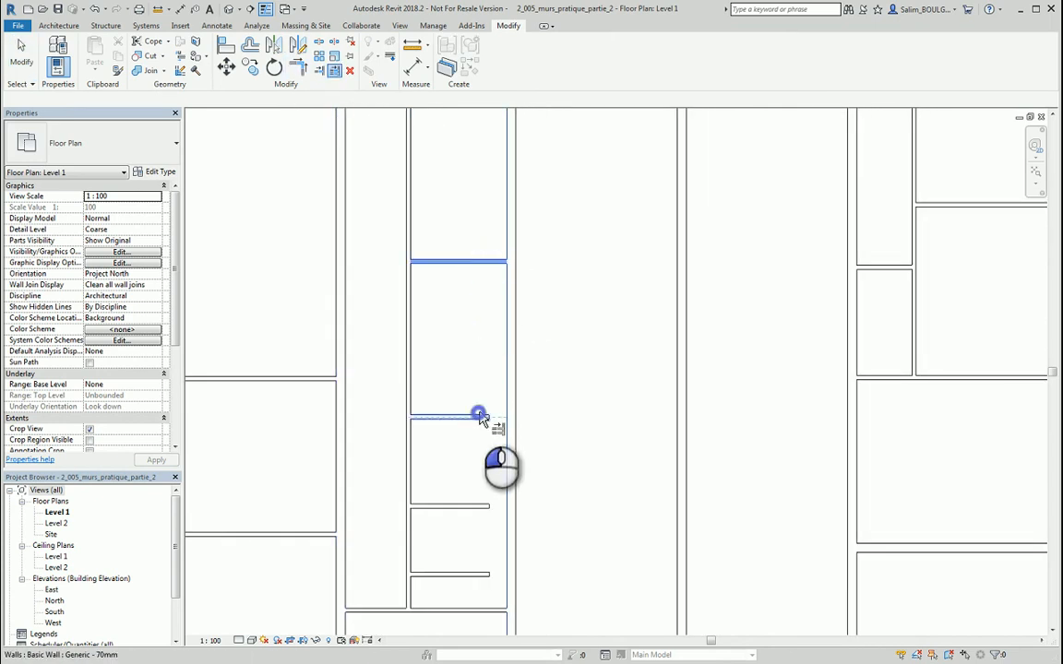
click(477, 505)
click(478, 574)
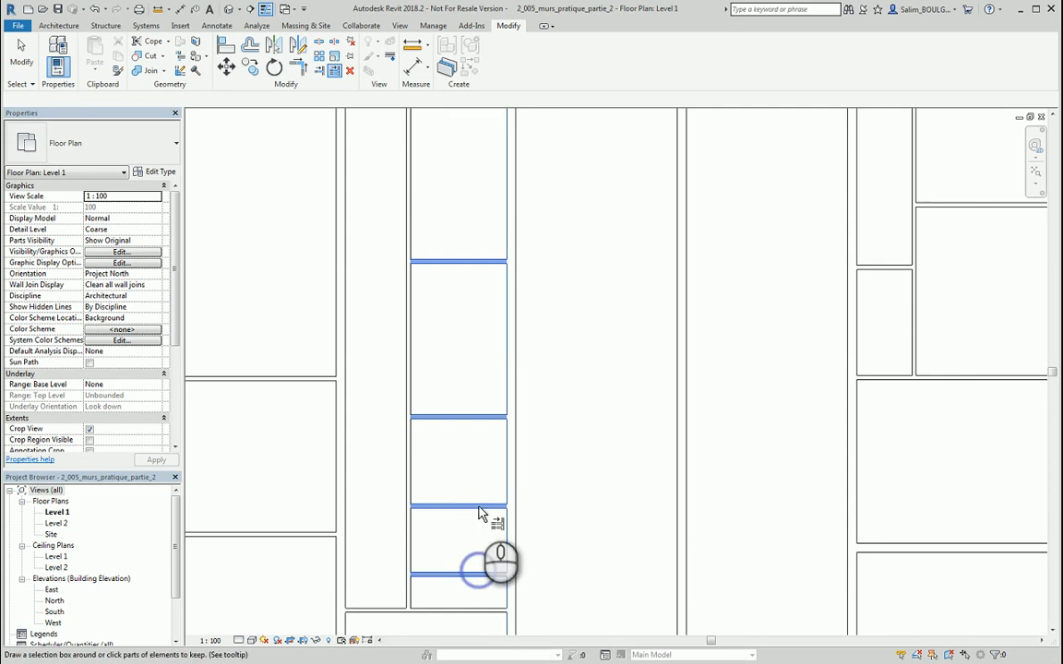
key(Escape)
key(Escape)
- Check the uppermost new horizontal wall's distance to the compartment's north wall
scroll(468, 335, down, 2)
middle_drag(468, 335, 528, 359)
click(523, 344)
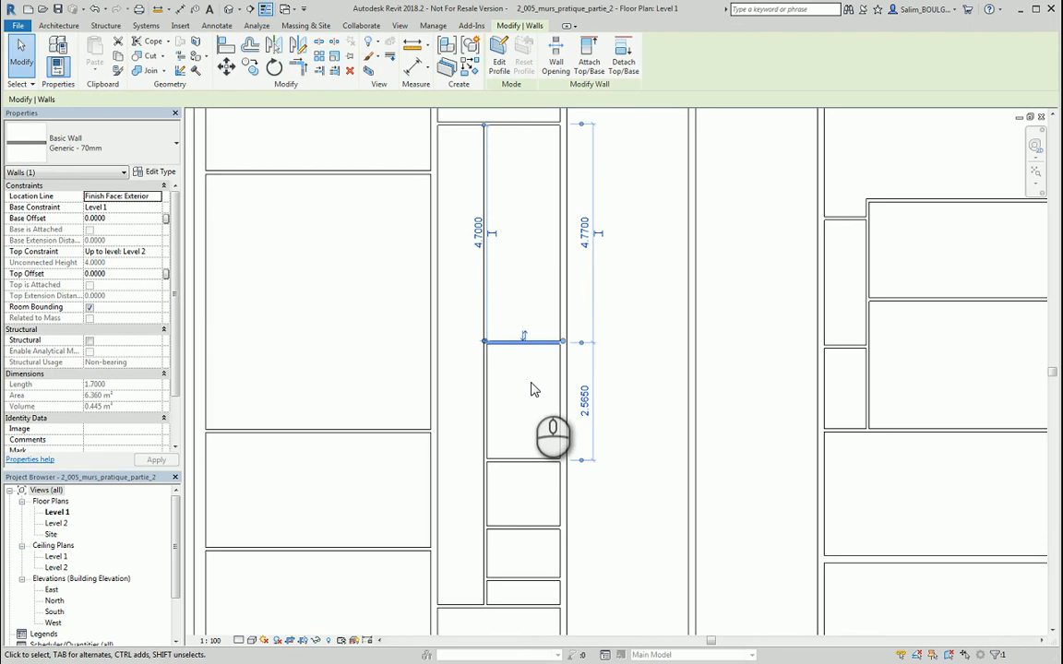
click(532, 413)
- Set the clear distance from the second new horizontal wall's upper face to the lower face of the uppermost new wall to 1.53 m
middle_drag(527, 299, 512, 319)
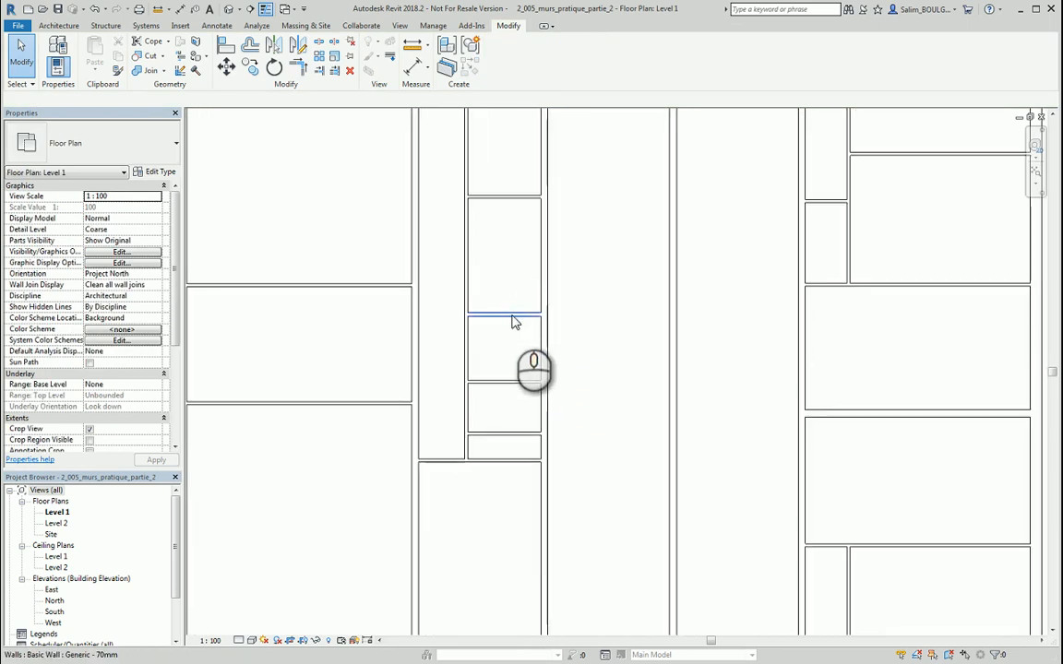
click(510, 314)
scroll(535, 309, up, 2)
middle_drag(592, 284, 579, 328)
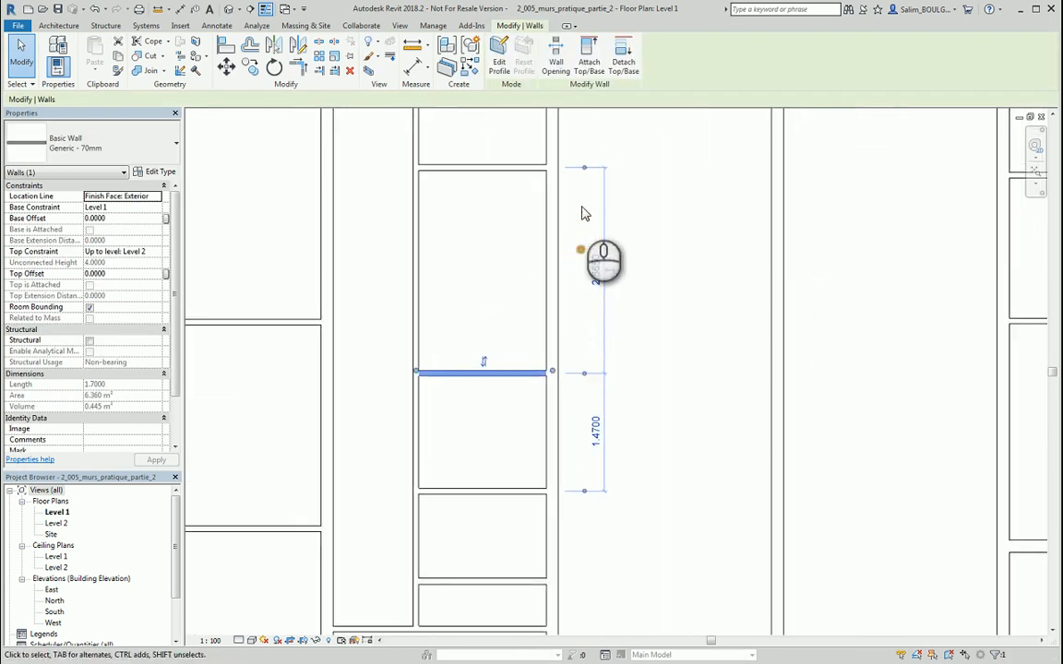
drag(584, 174, 585, 376)
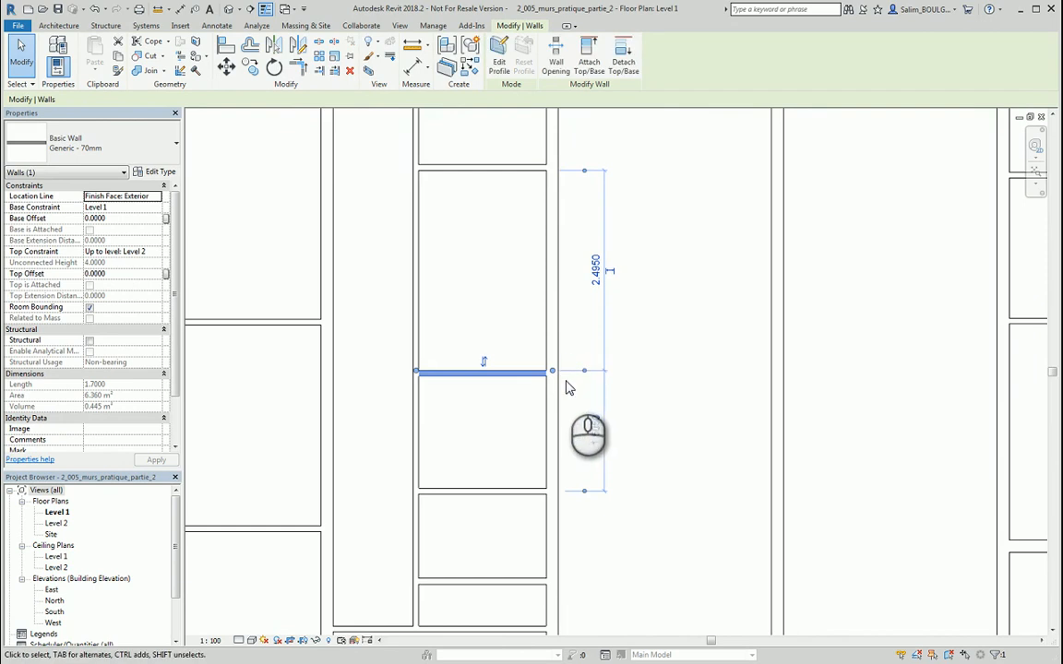
click(595, 277)
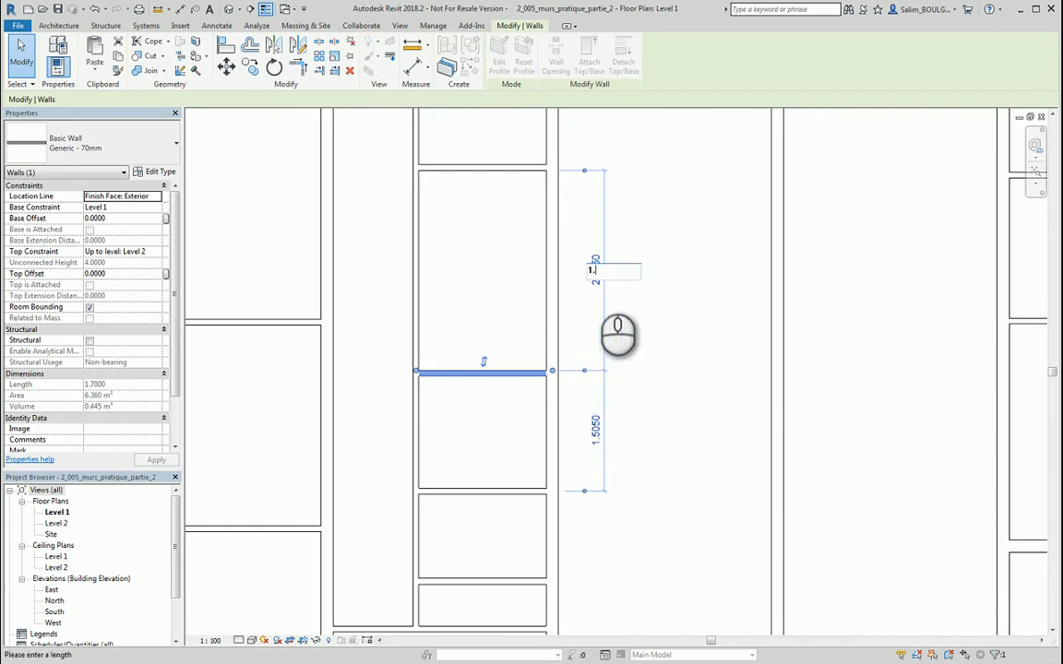
text(1.53)
key(Return)
- Set the clear distance from the third new horizontal wall's upper face to the lower face of the second wall to 1.75 m
middle_drag(643, 404, 592, 350)
click(524, 300)
click(503, 369)
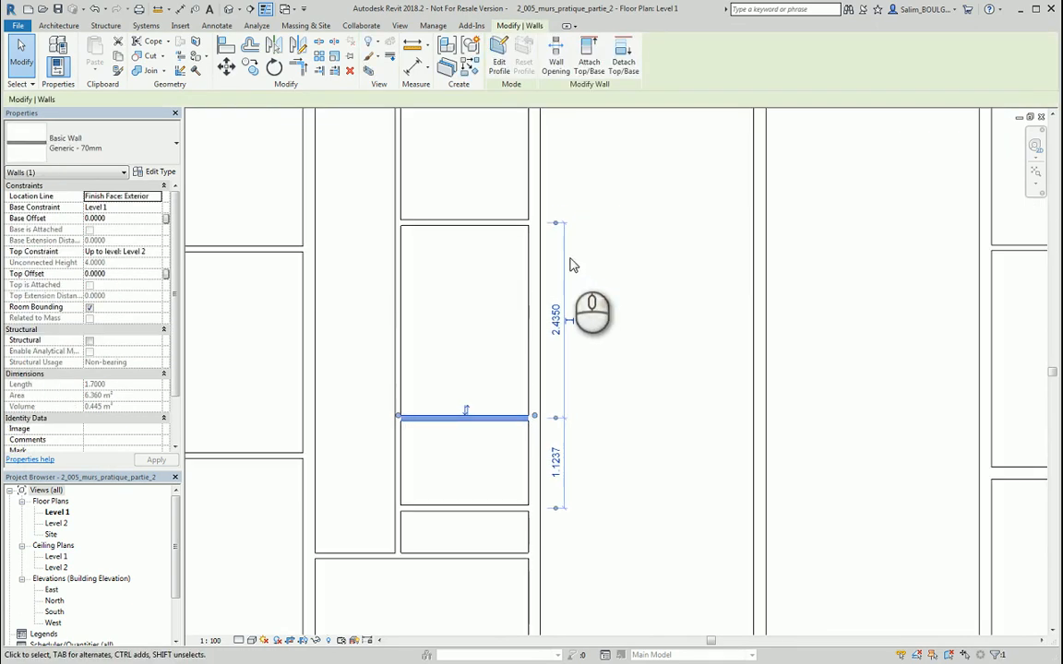
click(557, 417)
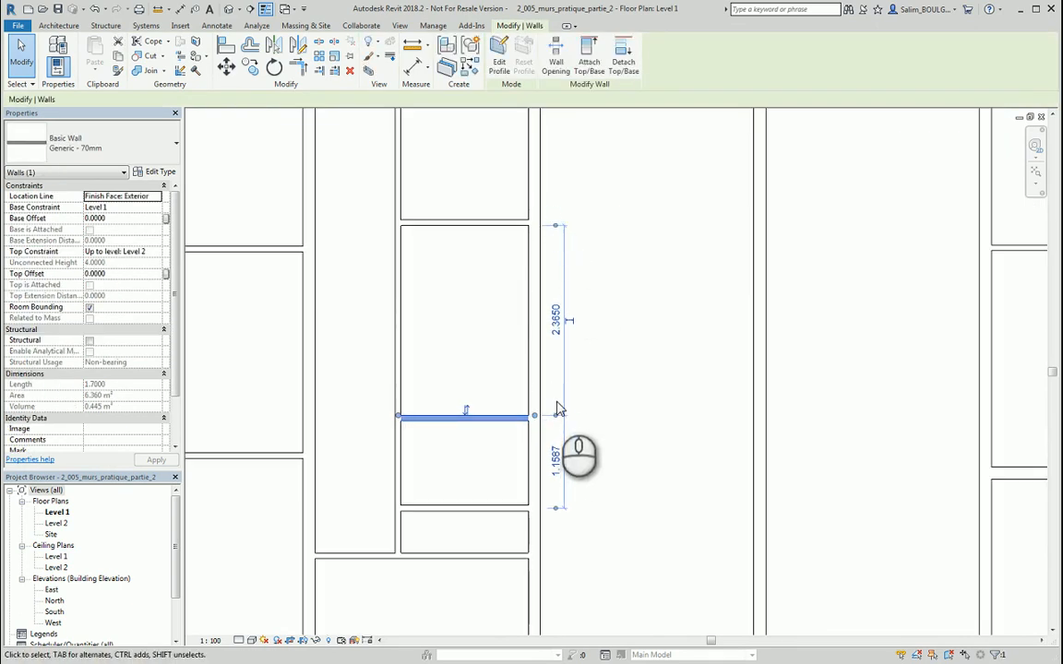
click(556, 328)
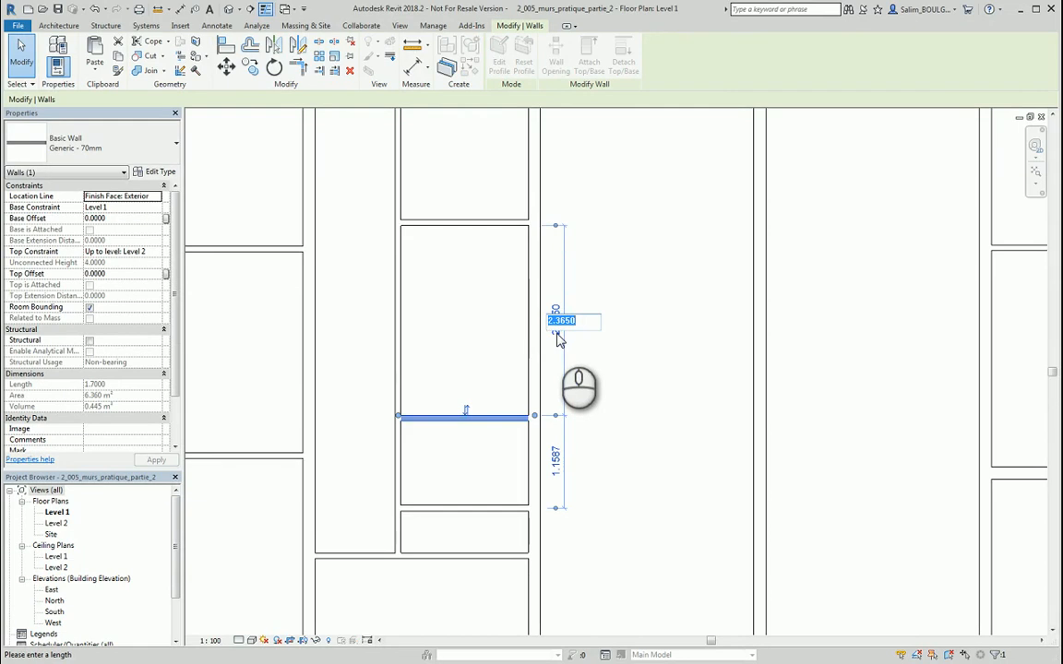
key(Return)
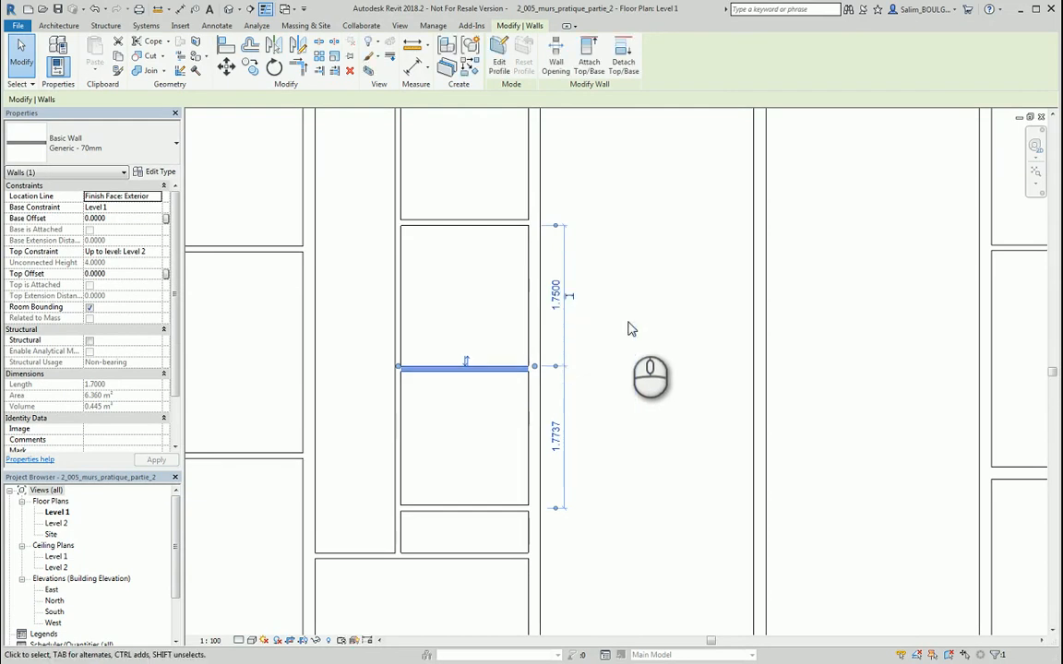
- Set the clear distance from the lowest new horizontal wall's upper face to the lower face of the third wall to 1.77 m
click(606, 441)
middle_drag(617, 440, 587, 311)
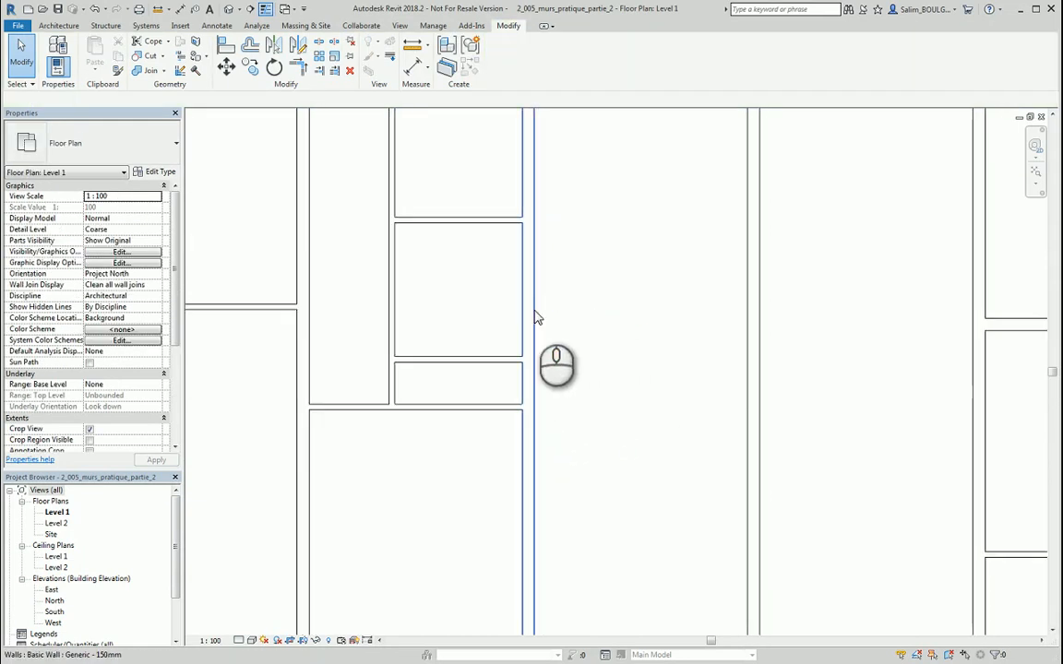
click(494, 355)
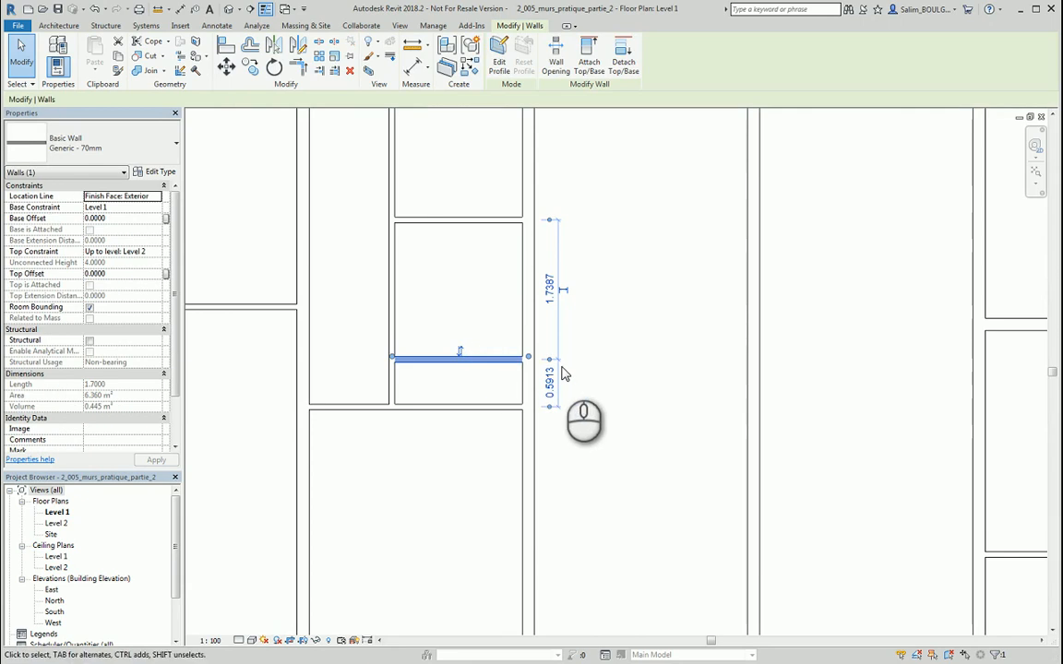
click(550, 224)
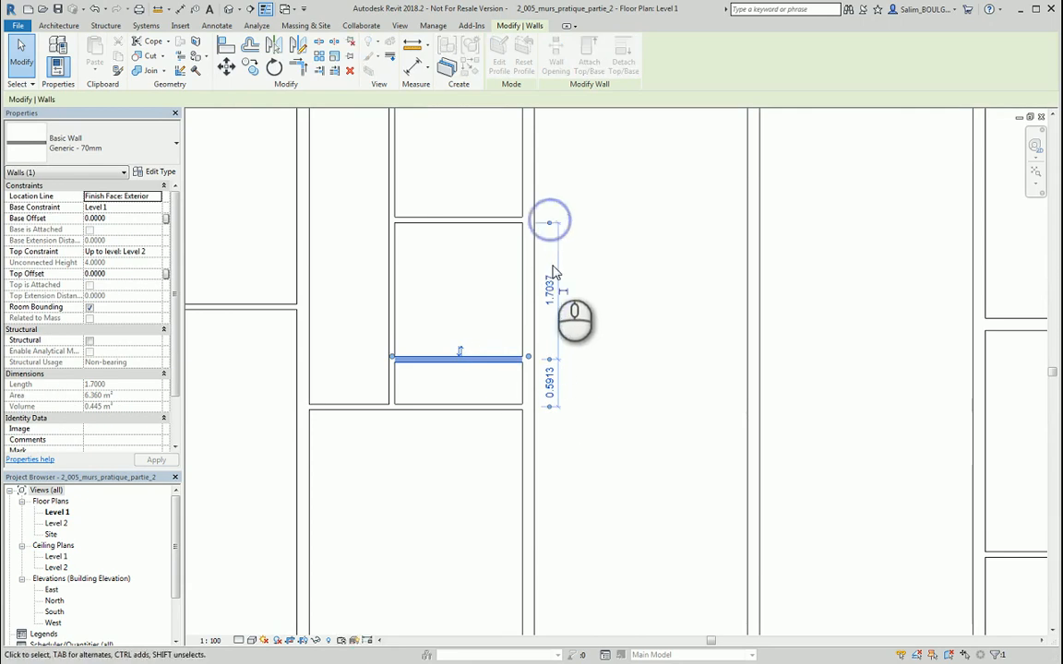
click(550, 360)
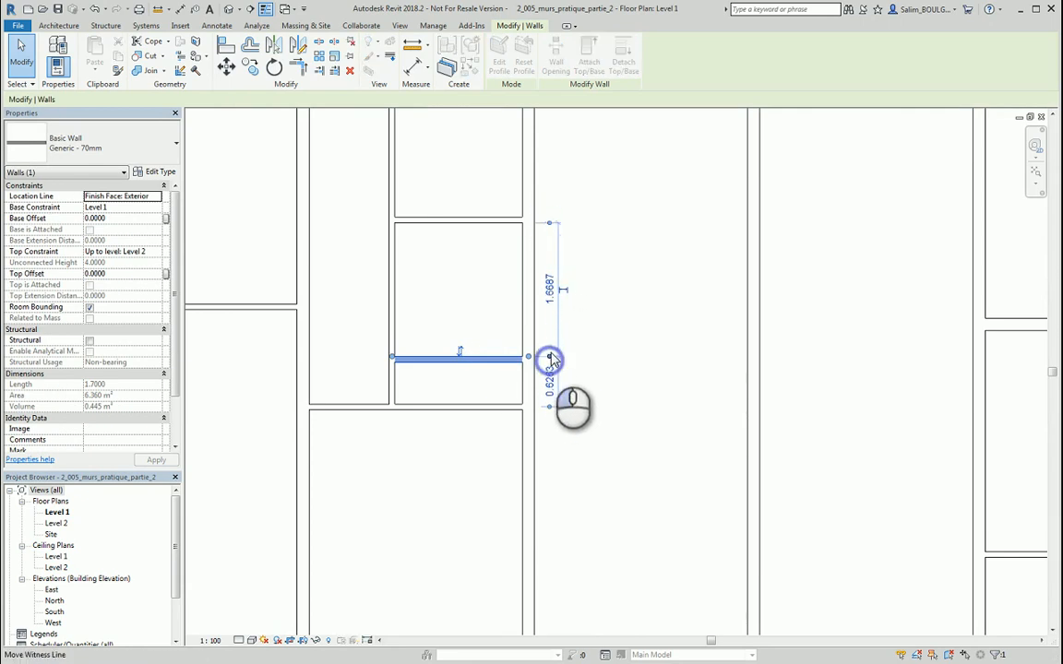
click(551, 292)
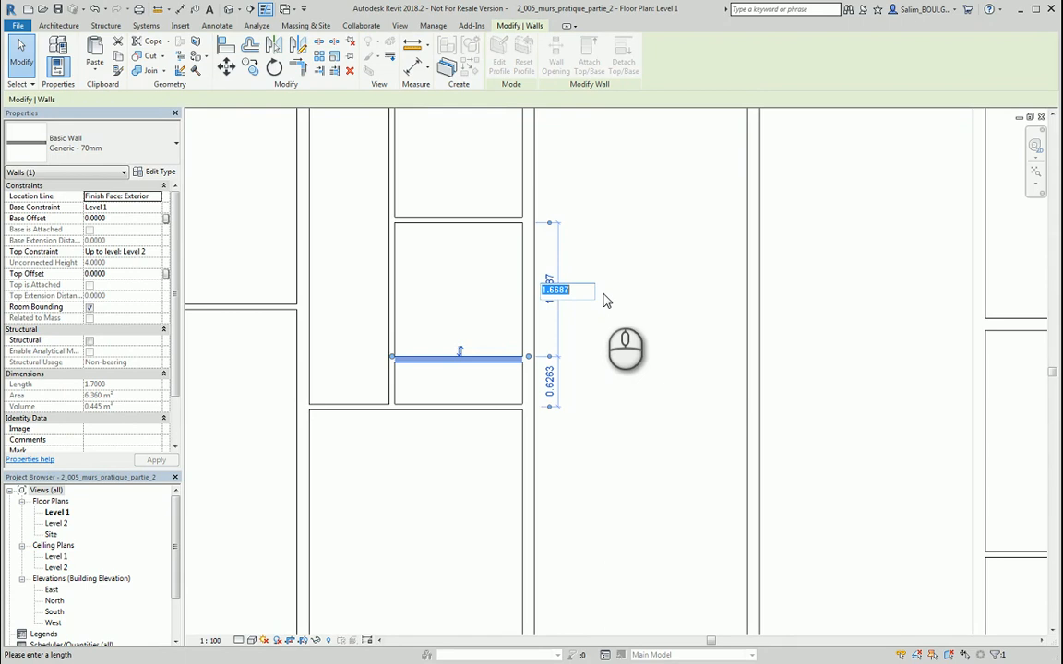
text(1.77)
key(Return)
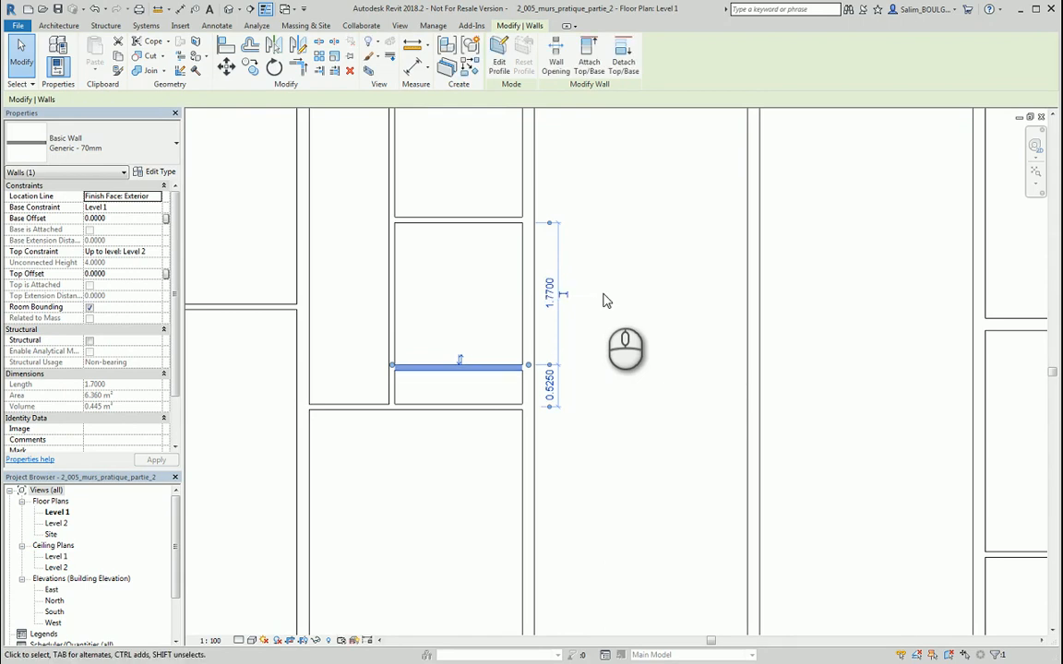
click(600, 315)
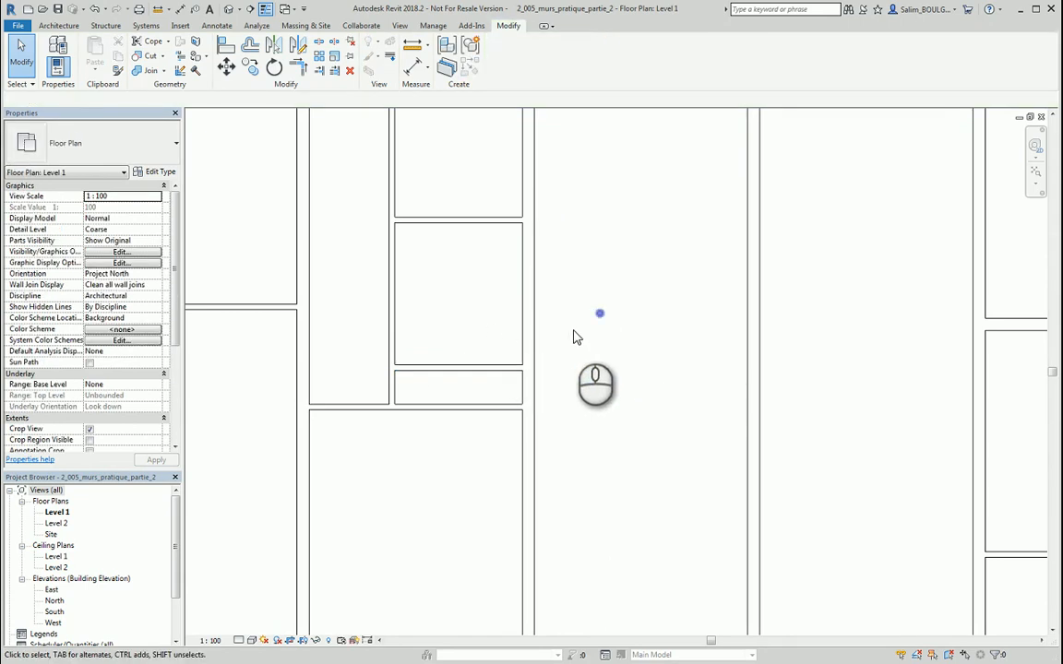
- Draw a vertical 70 mm wall about 1.12 m long in the room between the third and lowest new horizontal walls
middle_drag(498, 297, 448, 330)
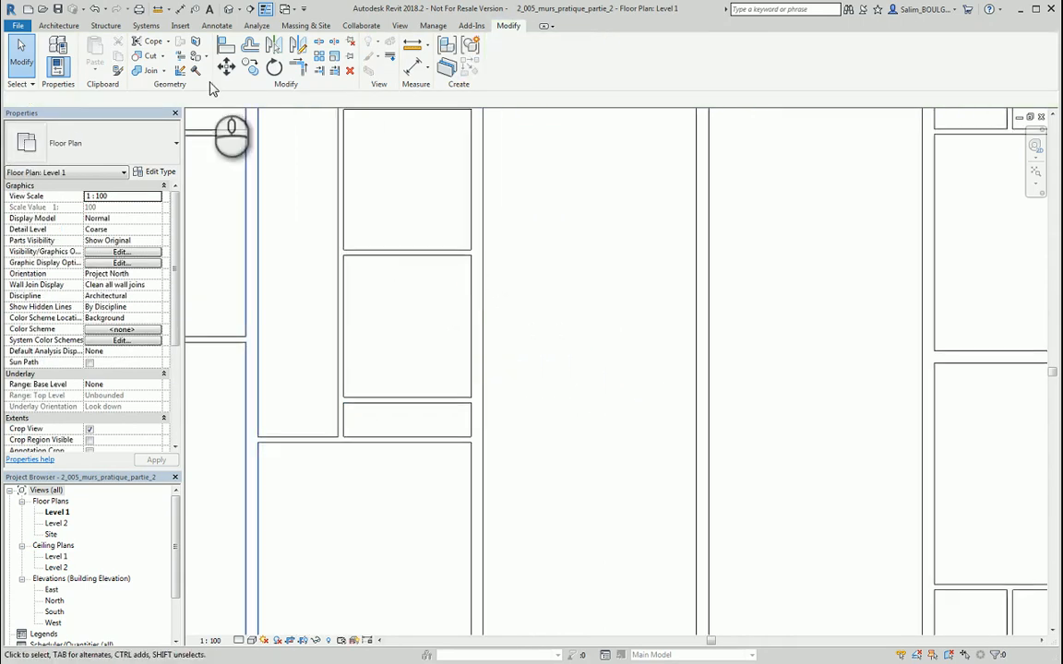
click(58, 25)
click(49, 46)
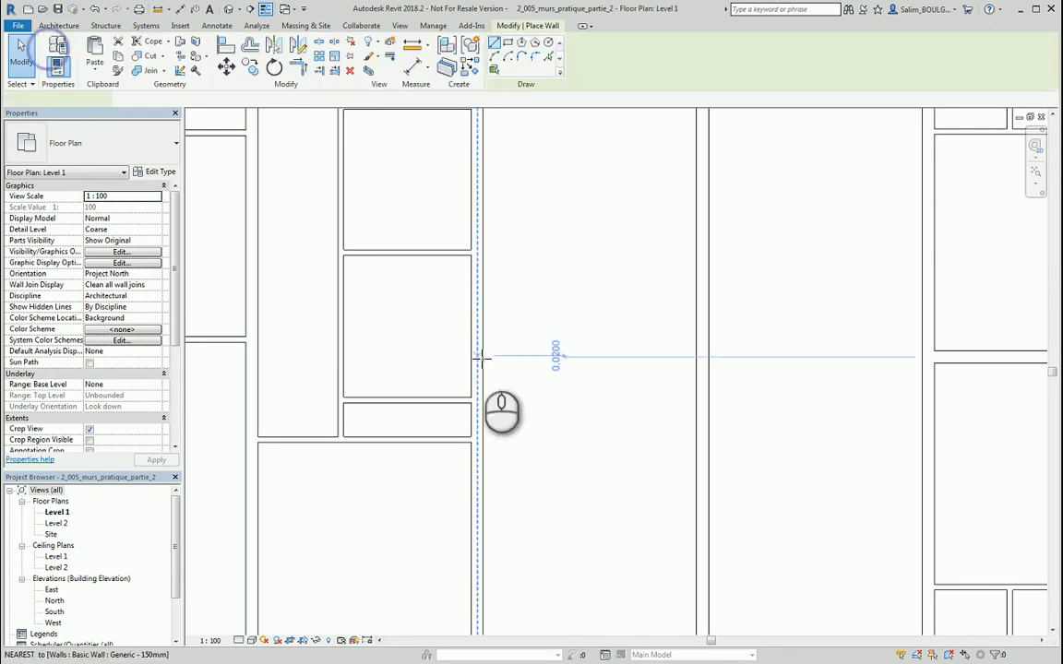
click(411, 280)
click(410, 369)
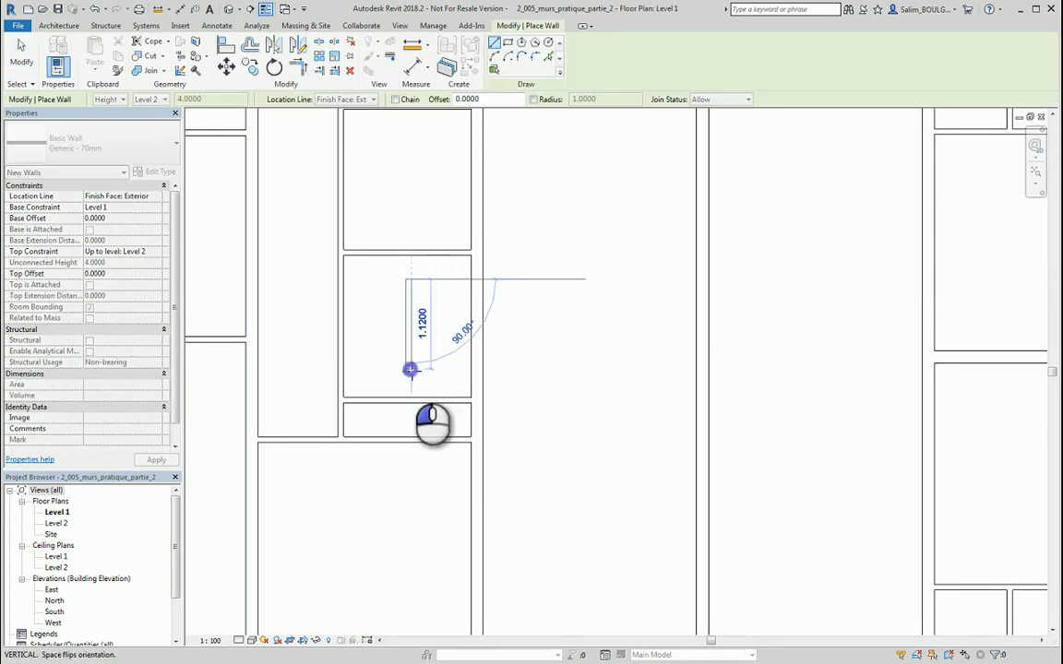
key(Escape)
key(Escape)
- Set the clear distance from the short vertical wall's east face to the inner face of the 150 mm east partition to 0.765 m
middle_drag(420, 301, 427, 265)
click(416, 268)
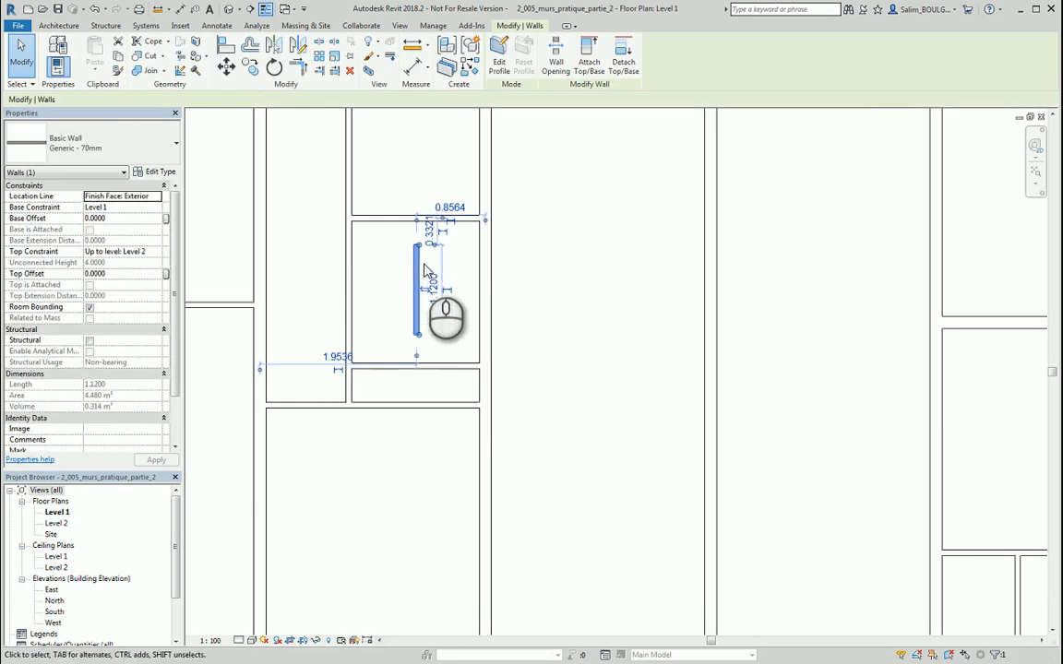
scroll(441, 231, up, 3)
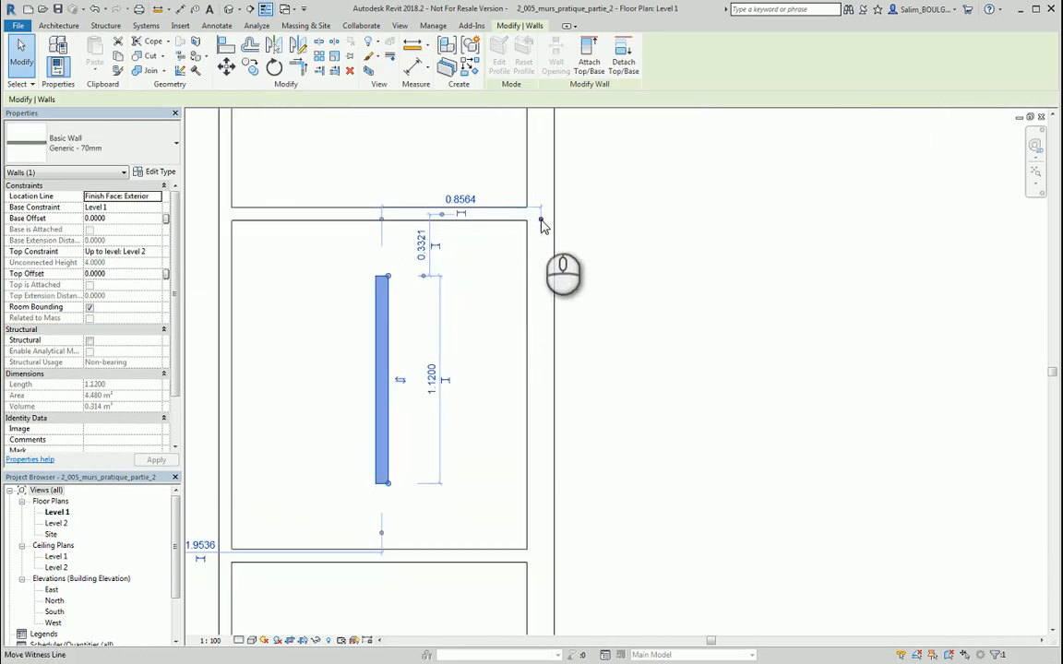
click(541, 221)
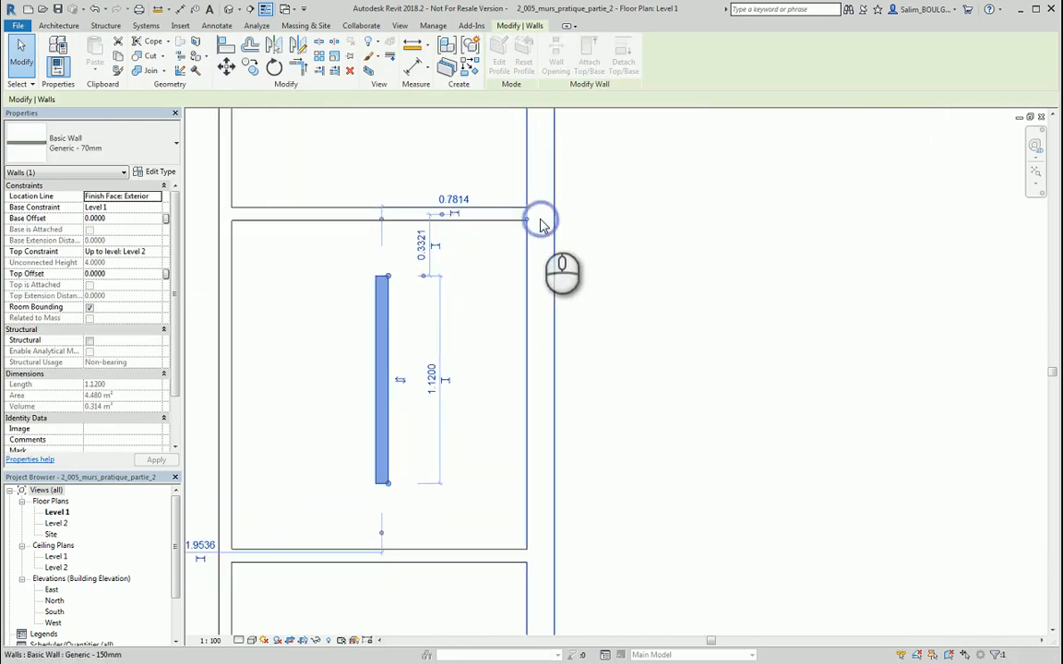
click(379, 221)
click(451, 198)
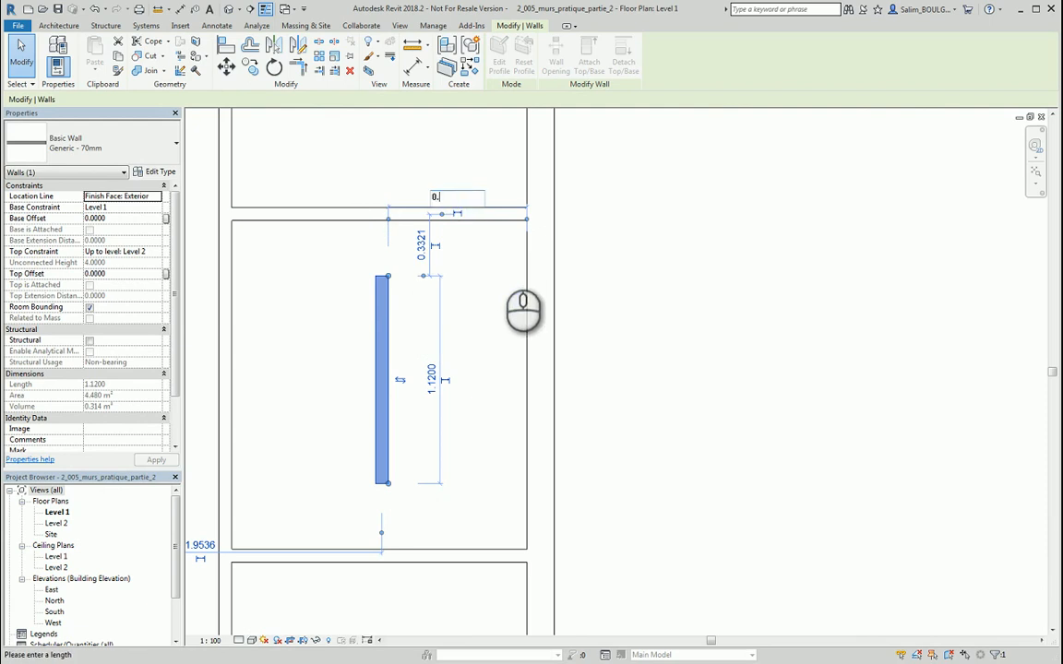
key(Return)
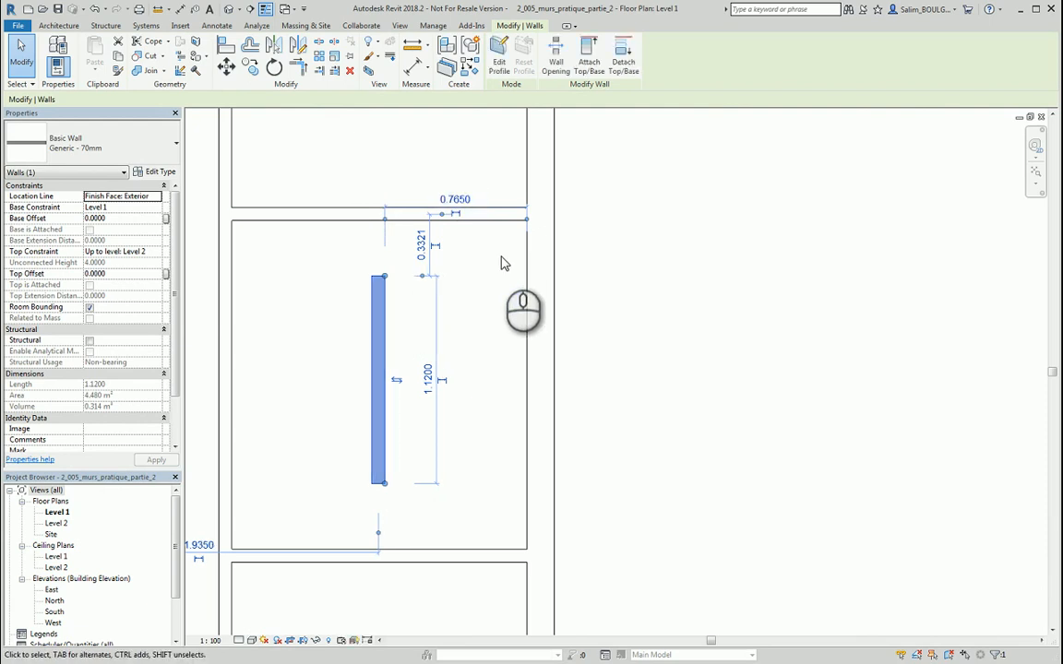
click(505, 262)
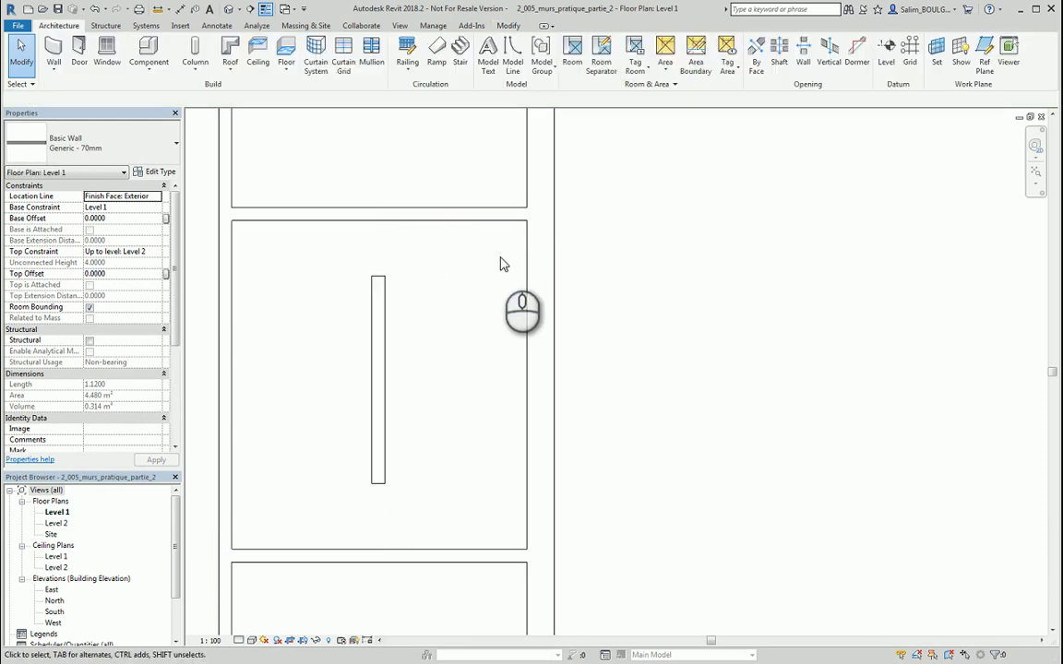
- Extend both ends of the short vertical wall to the horizontal walls above and below it using Trim/Extend Single Element
click(508, 25)
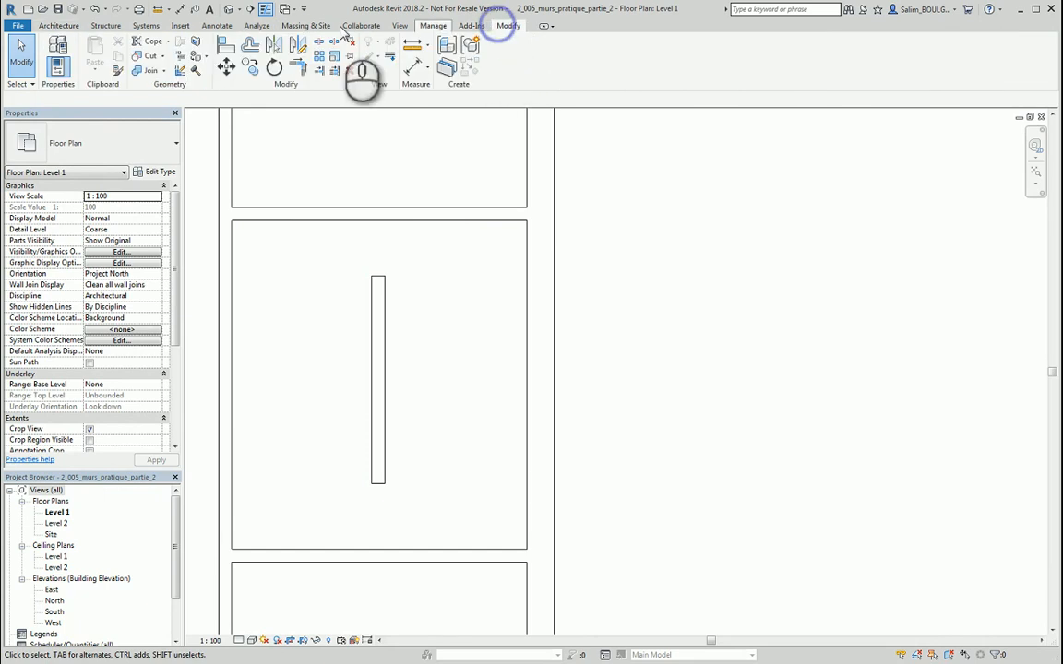
click(319, 72)
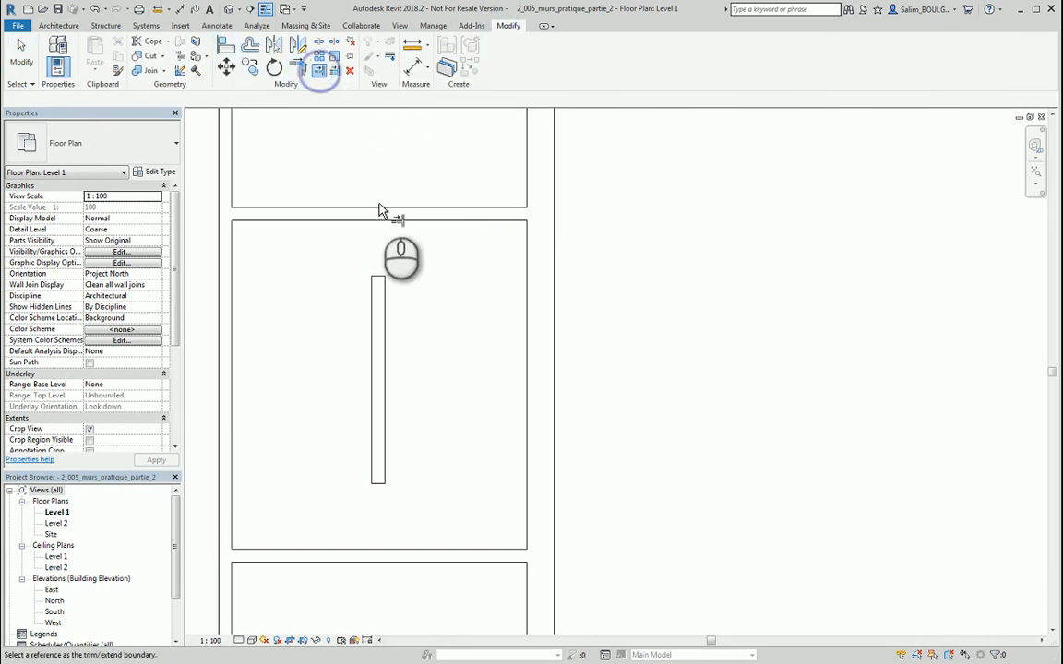
click(386, 224)
click(379, 282)
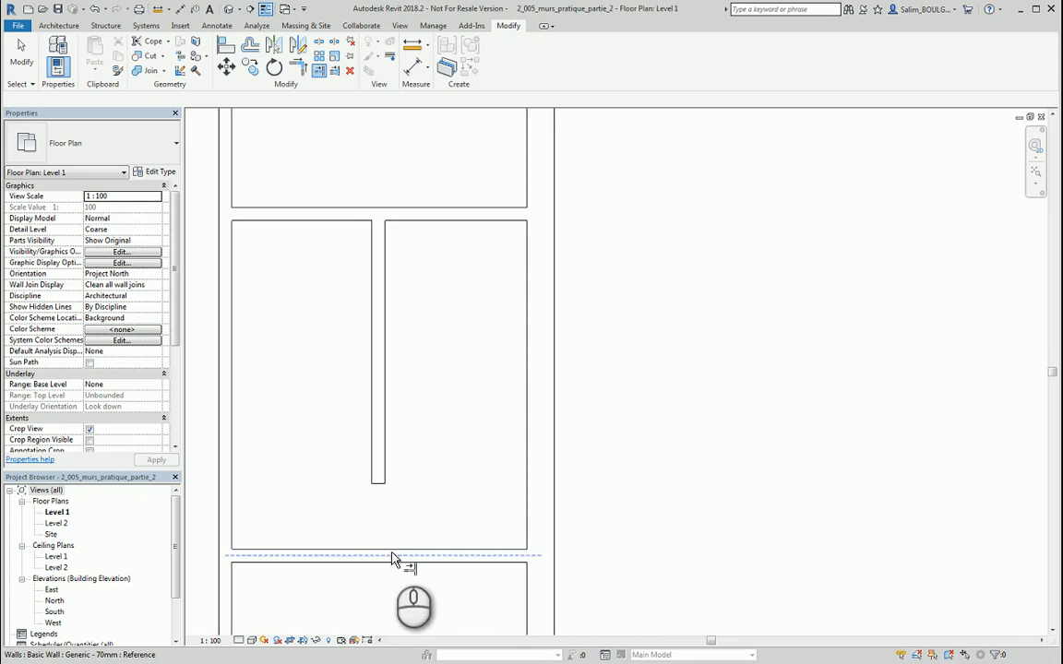
click(387, 547)
click(377, 475)
key(Escape)
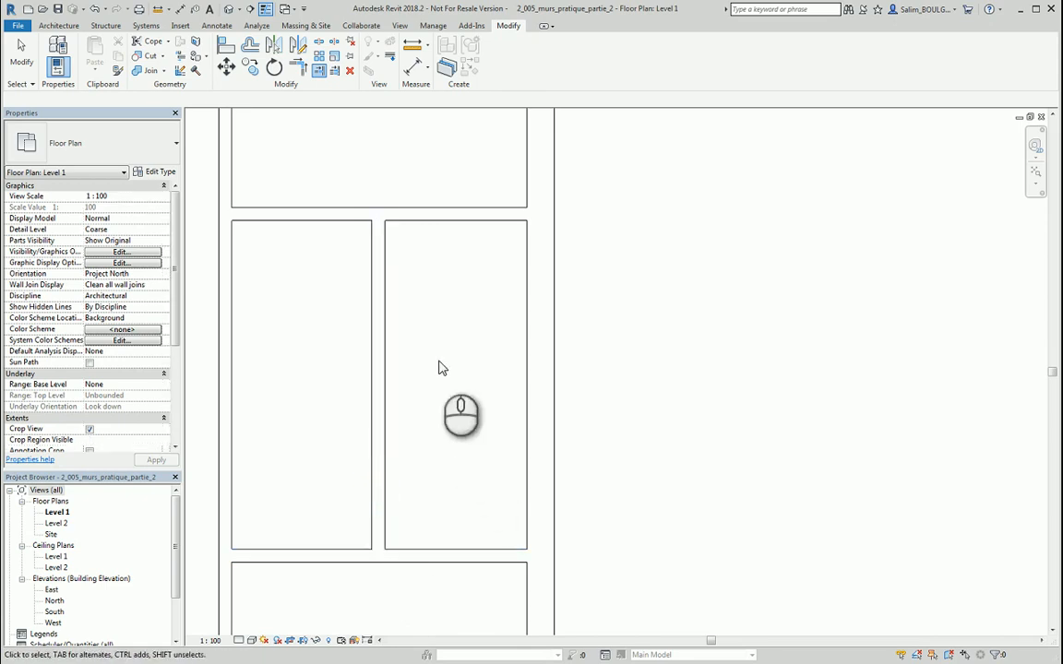
scroll(450, 356, down, 2)
scroll(451, 355, down, 3)
middle_drag(473, 369, 510, 434)
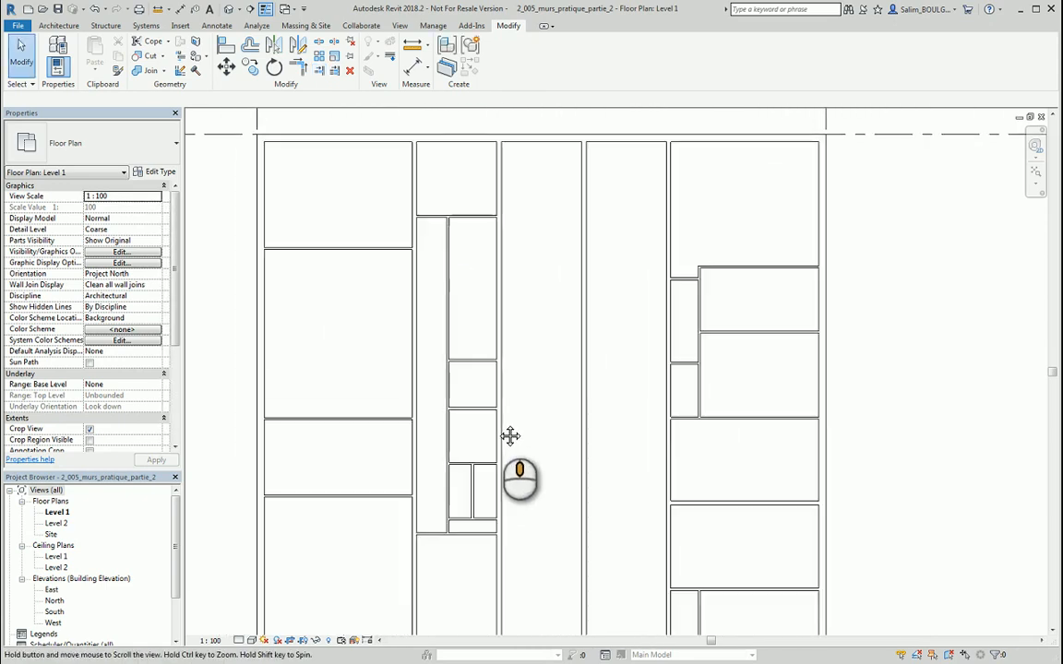